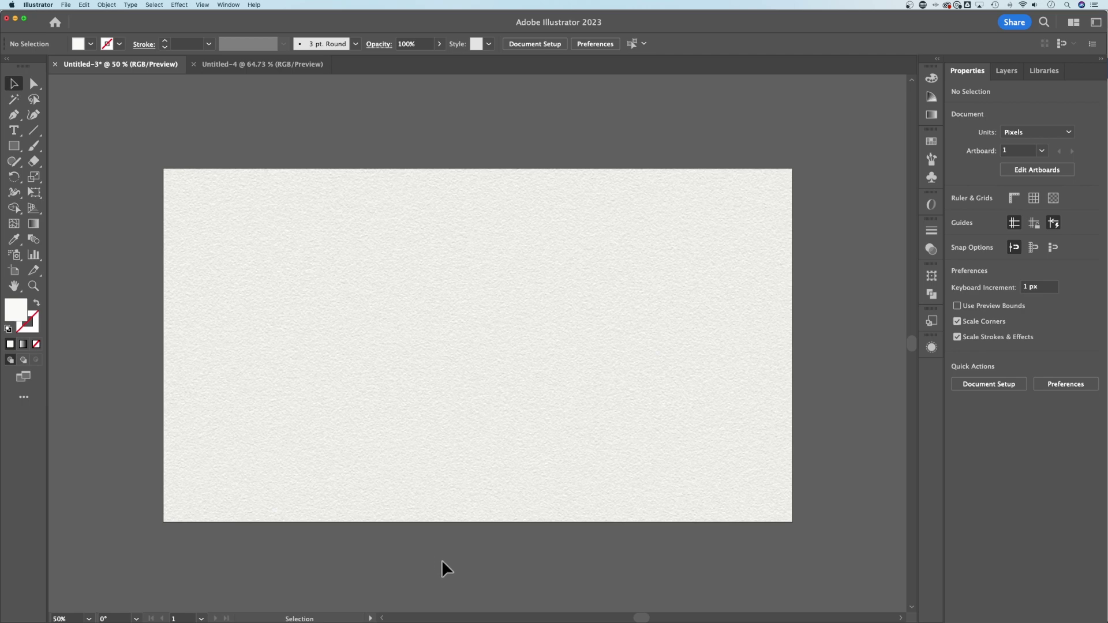
# Narrow Untitled-3's textured paper rectangle to 1348.59 px wide by pulling in its left edge
pyautogui.click(438, 331)
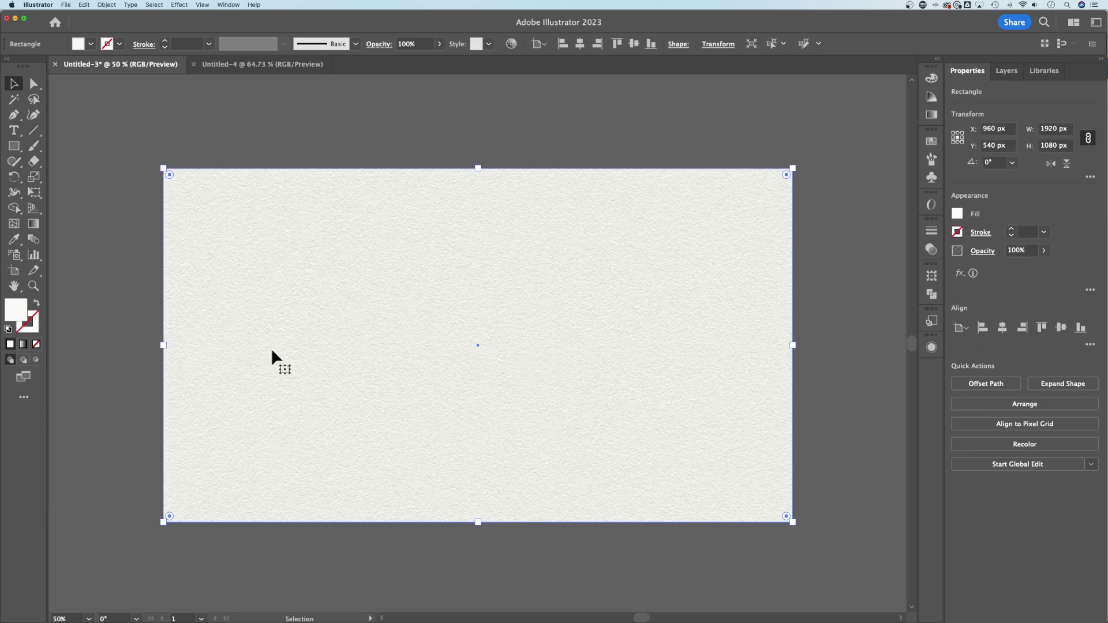
pyautogui.moveTo(164, 345); pyautogui.dragTo(351, 345)
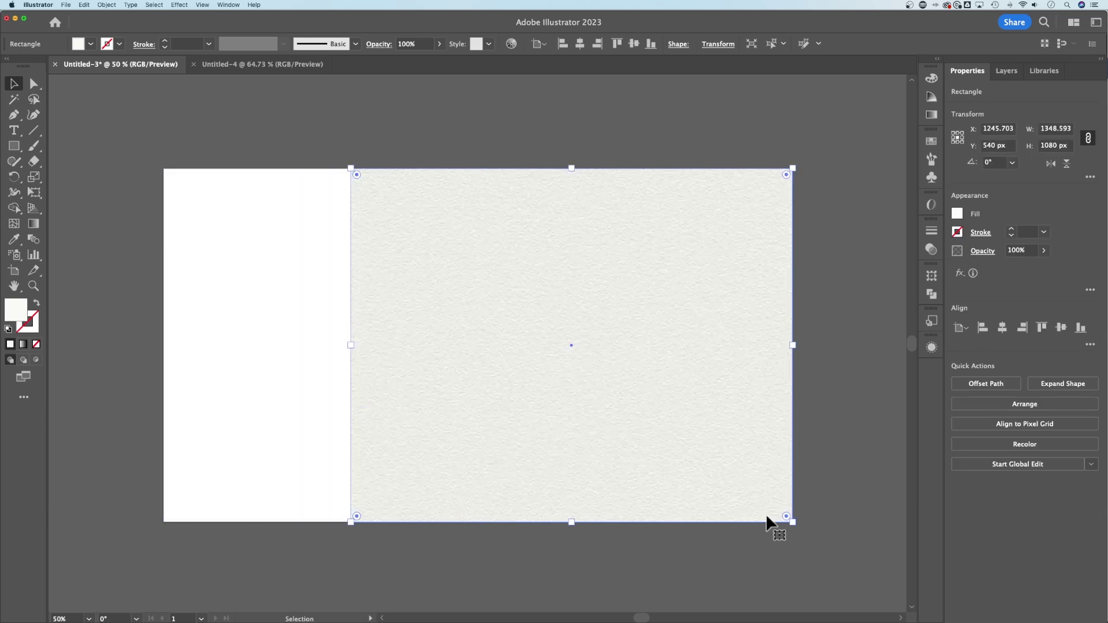
pyautogui.click(848, 385)
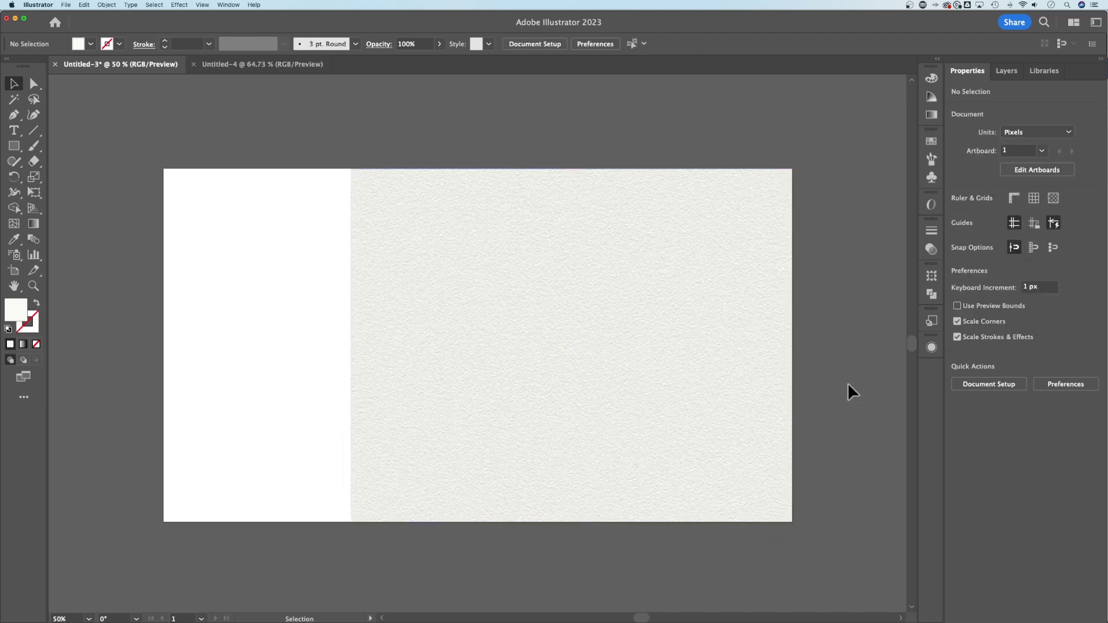
# In Untitled-4, draw a 728.5714 × 778.5714 px rectangle and set its stroke weight to 0
pyautogui.click(243, 68)
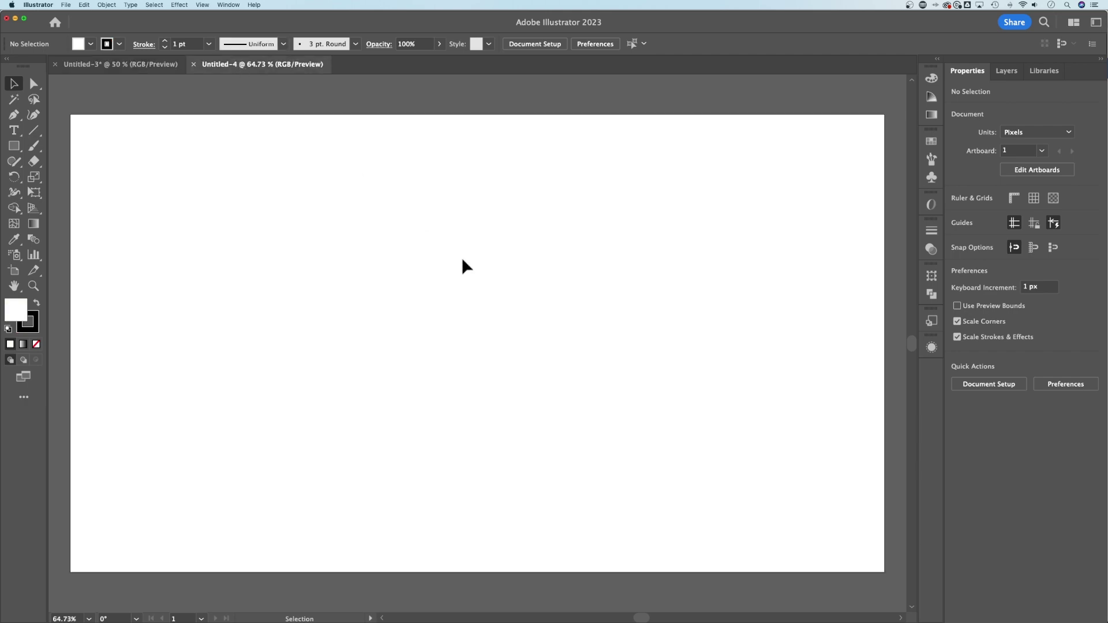
pyautogui.press('m')
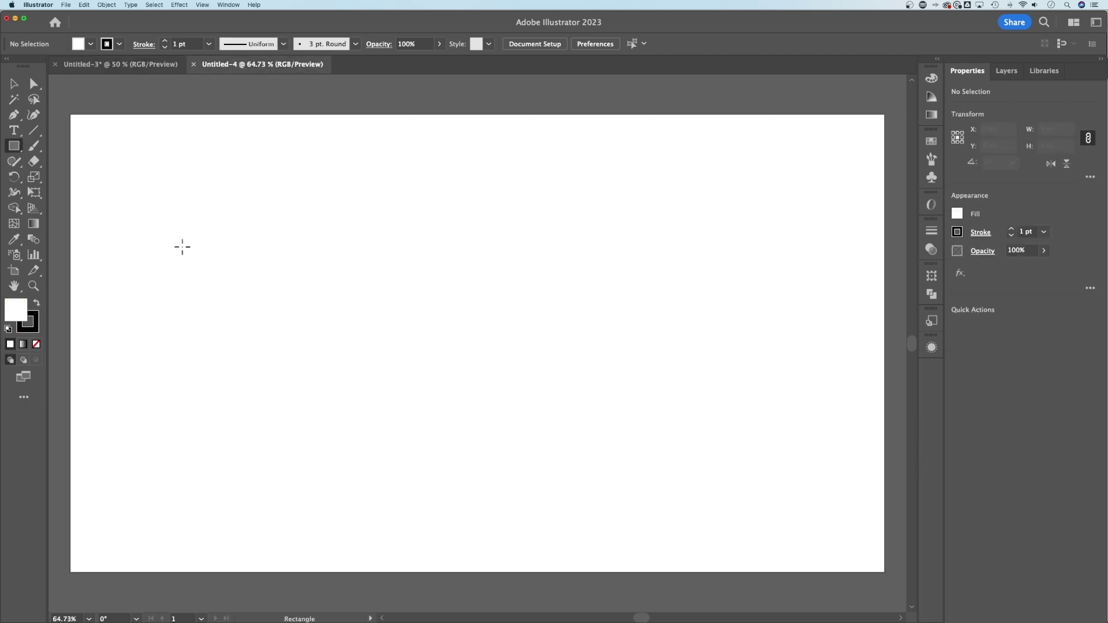
pyautogui.moveTo(381, 183); pyautogui.dragTo(690, 511)
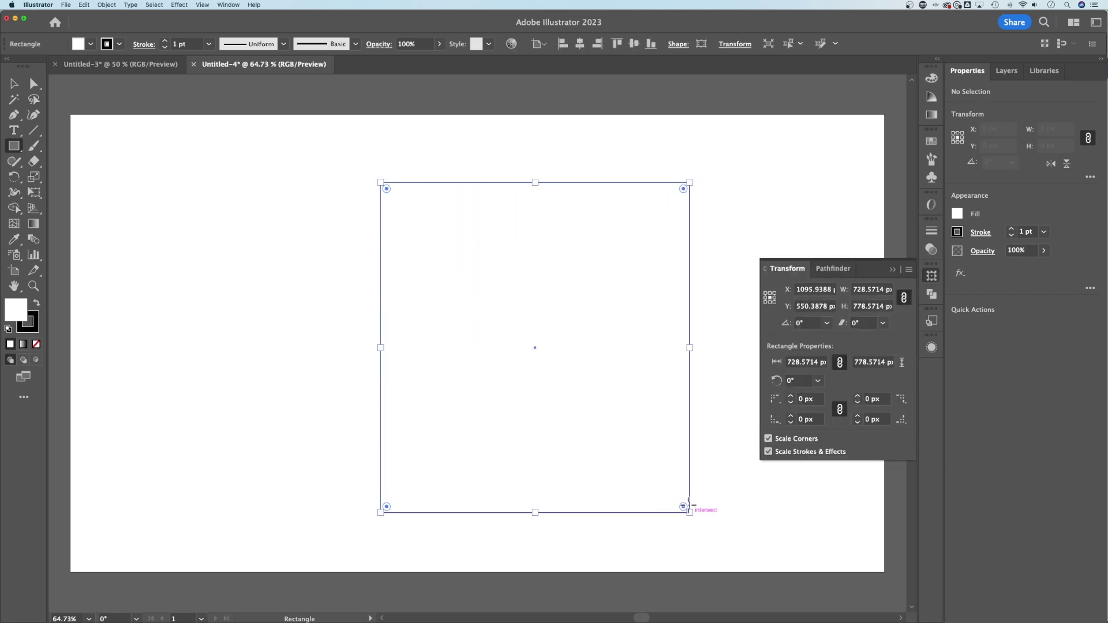
pyautogui.click(892, 268)
pyautogui.click(973, 235)
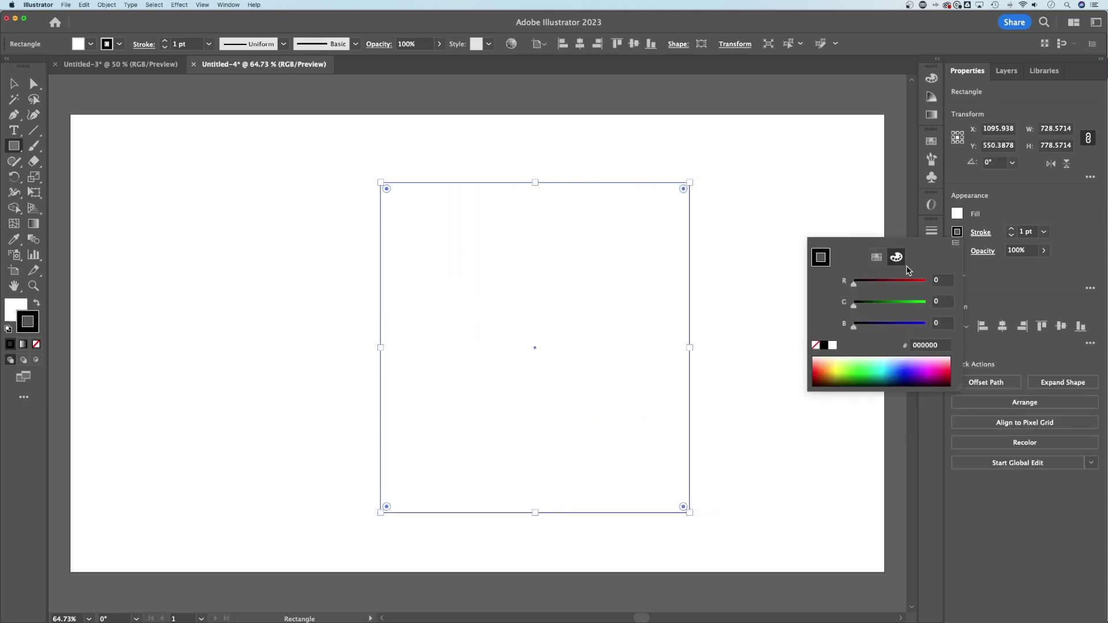
pyautogui.click(1027, 232)
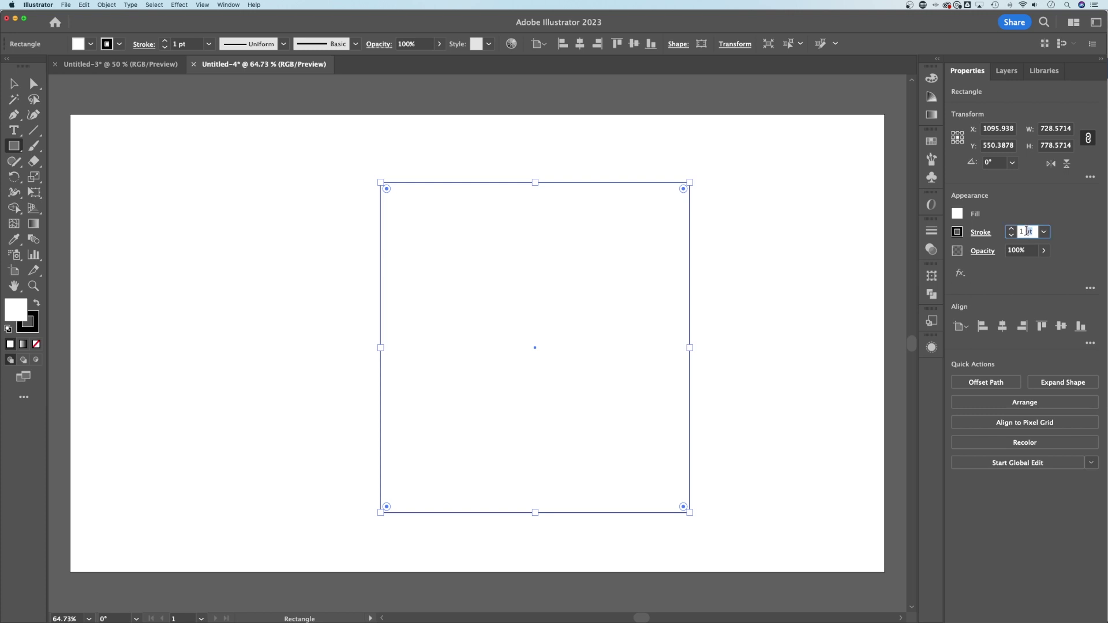
pyautogui.write('0')
pyautogui.press('Return')
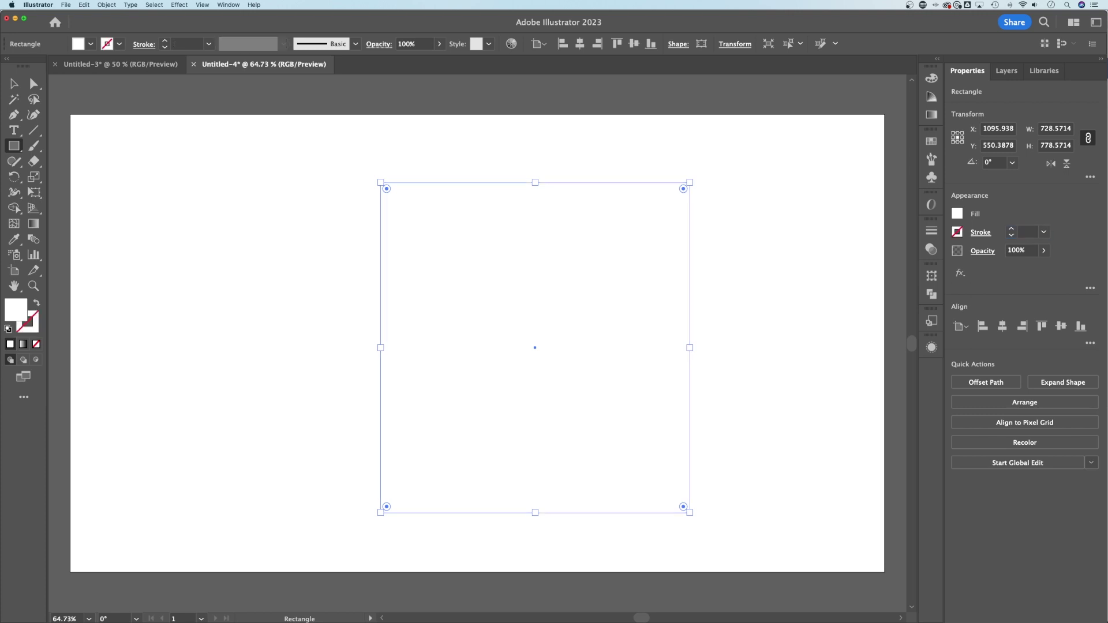
# Give the rectangle a light off-white f4f4f4 fill using the Color Picker
pyautogui.click(957, 214)
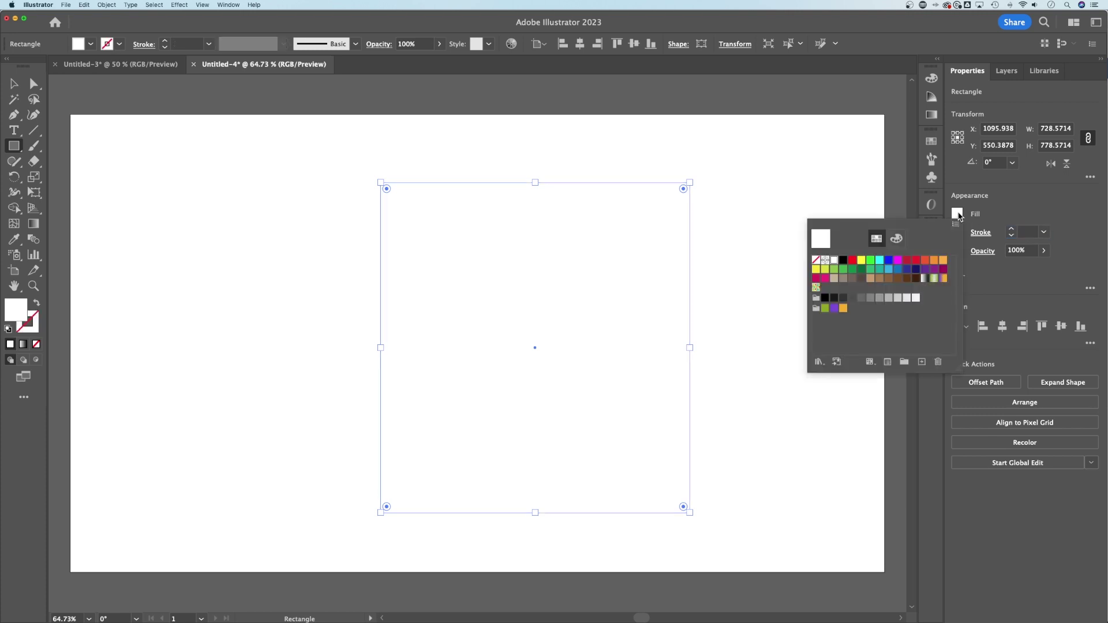
pyautogui.click(957, 214)
pyautogui.doubleClick(21, 314)
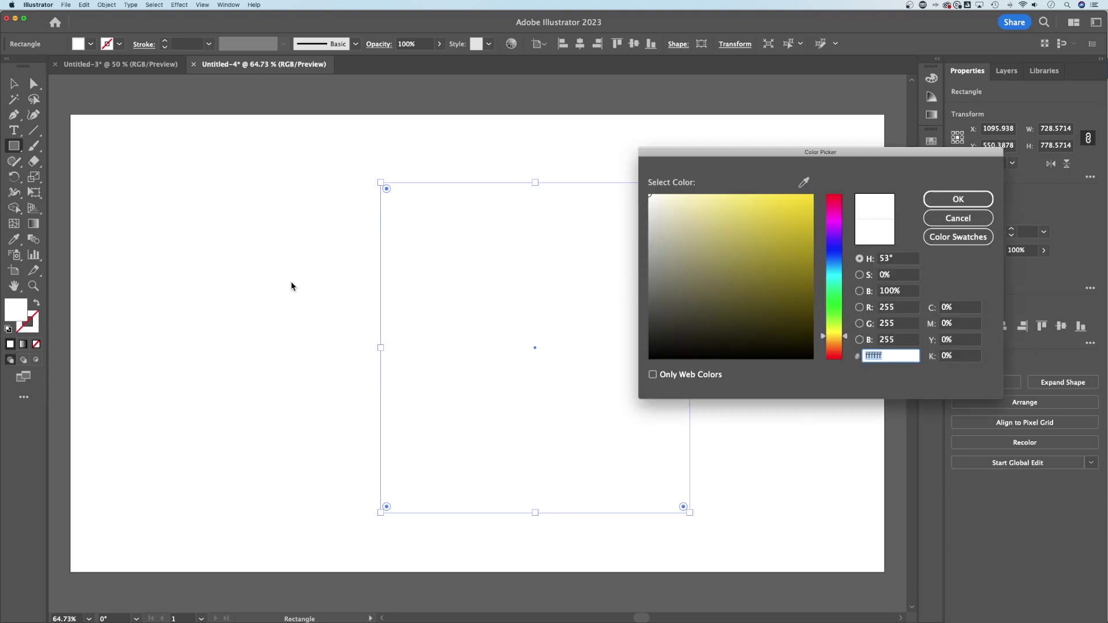
pyautogui.moveTo(653, 195); pyautogui.dragTo(651, 197)
pyautogui.moveTo(832, 336); pyautogui.dragTo(832, 342)
pyautogui.moveTo(652, 198)
pyautogui.mouseDown()
pyautogui.moveTo(638, 201)
pyautogui.moveTo(635, 231)
pyautogui.moveTo(627, 202)
pyautogui.mouseUp()
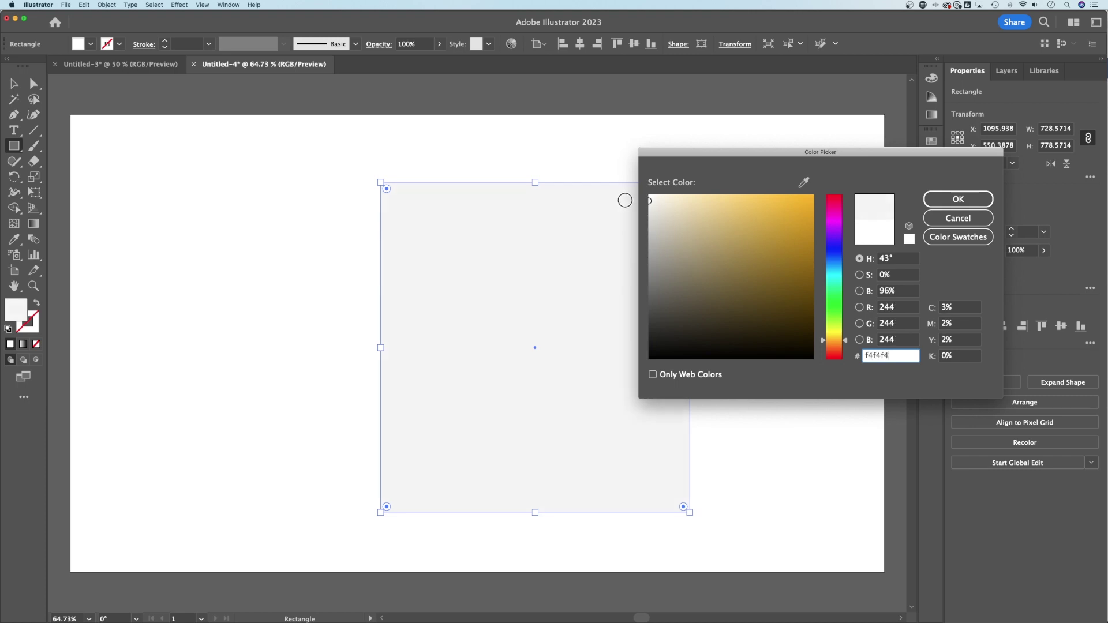
pyautogui.click(942, 203)
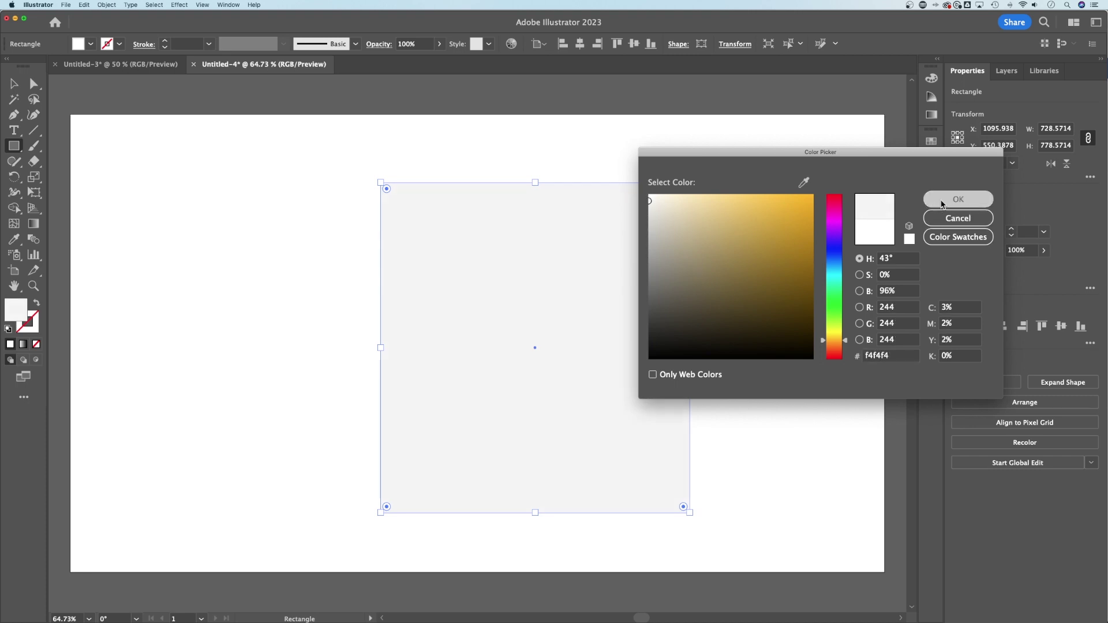
# Dismiss the size dialog and move the rectangle up and to the left
pyautogui.click(602, 308)
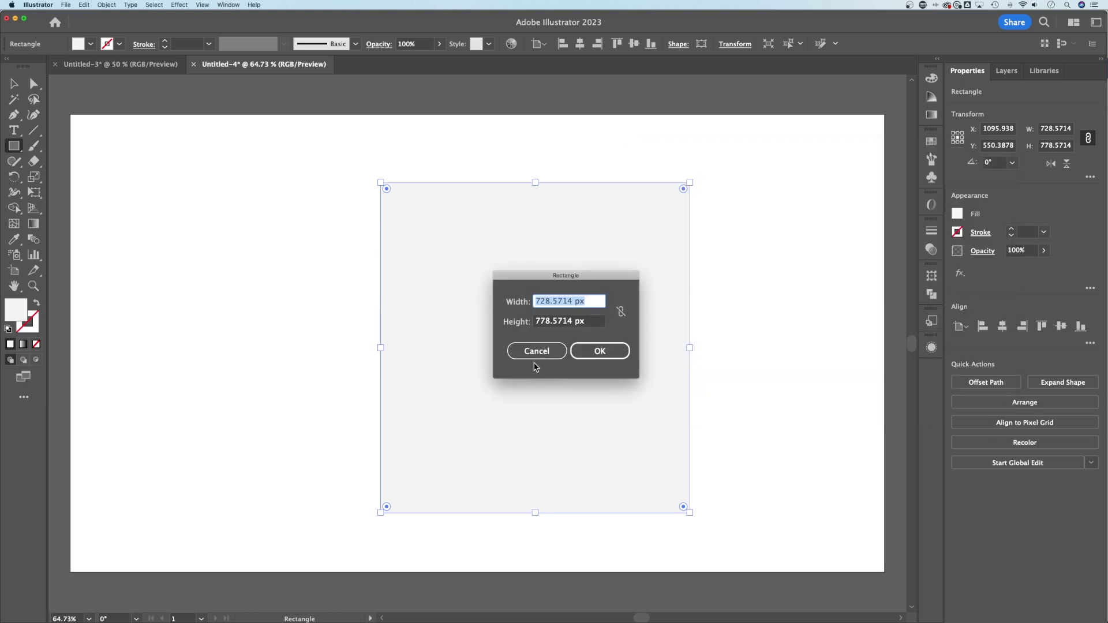
pyautogui.click(535, 352)
pyautogui.press('v')
pyautogui.click(725, 337)
pyautogui.moveTo(523, 314); pyautogui.dragTo(479, 292)
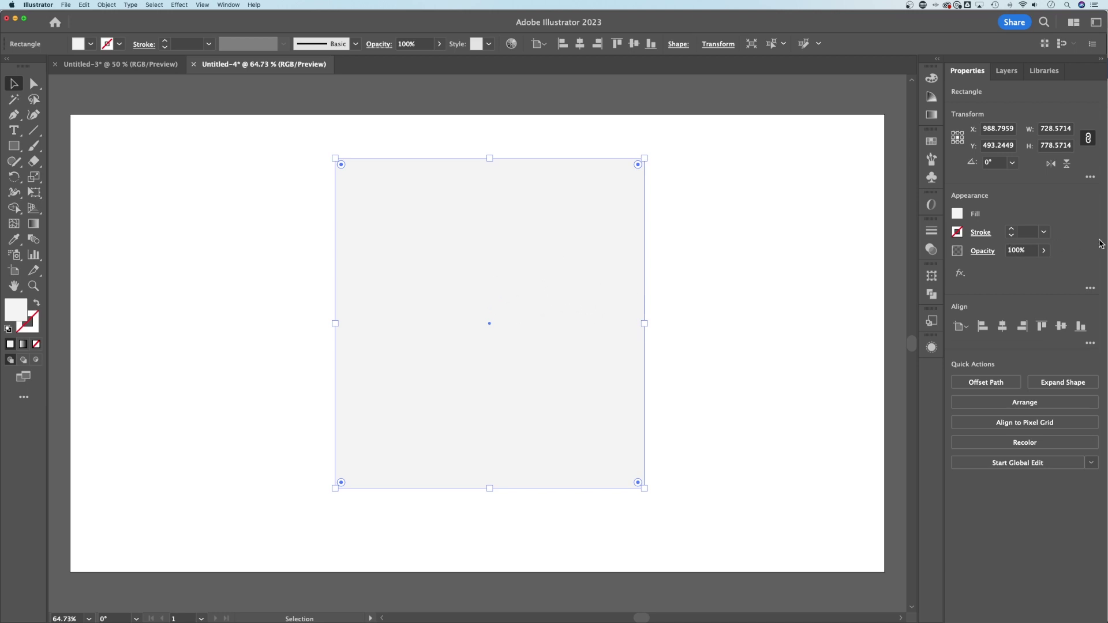
# Show the full Appearance panel, select the Fill row, and bring up the fx effects list
pyautogui.click(1090, 290)
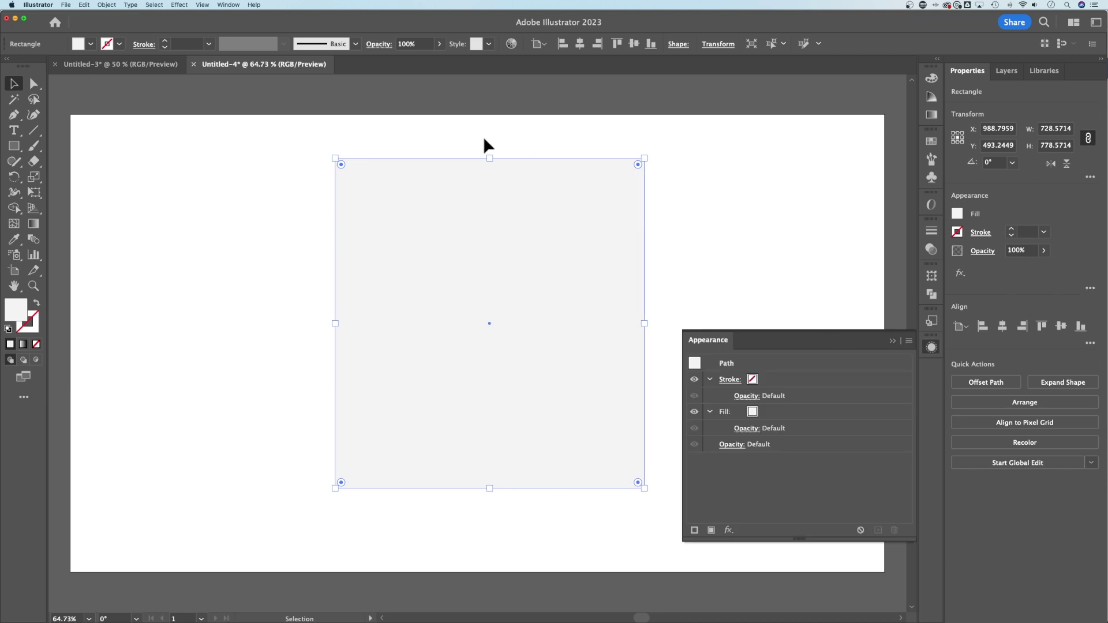
pyautogui.click(219, 4)
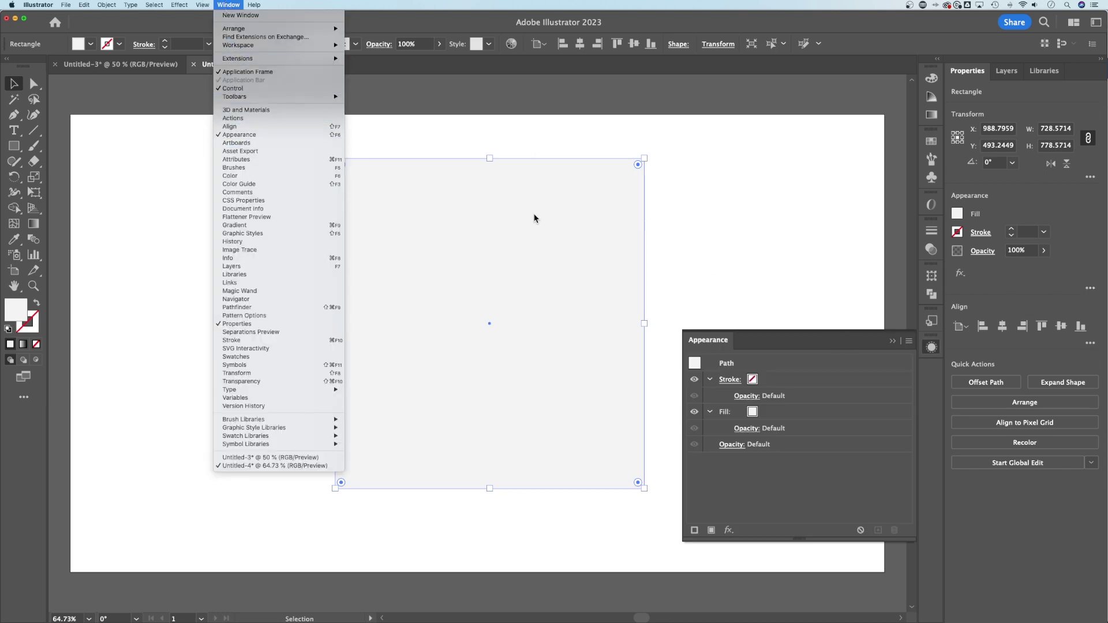
pyautogui.click(779, 344)
pyautogui.click(782, 410)
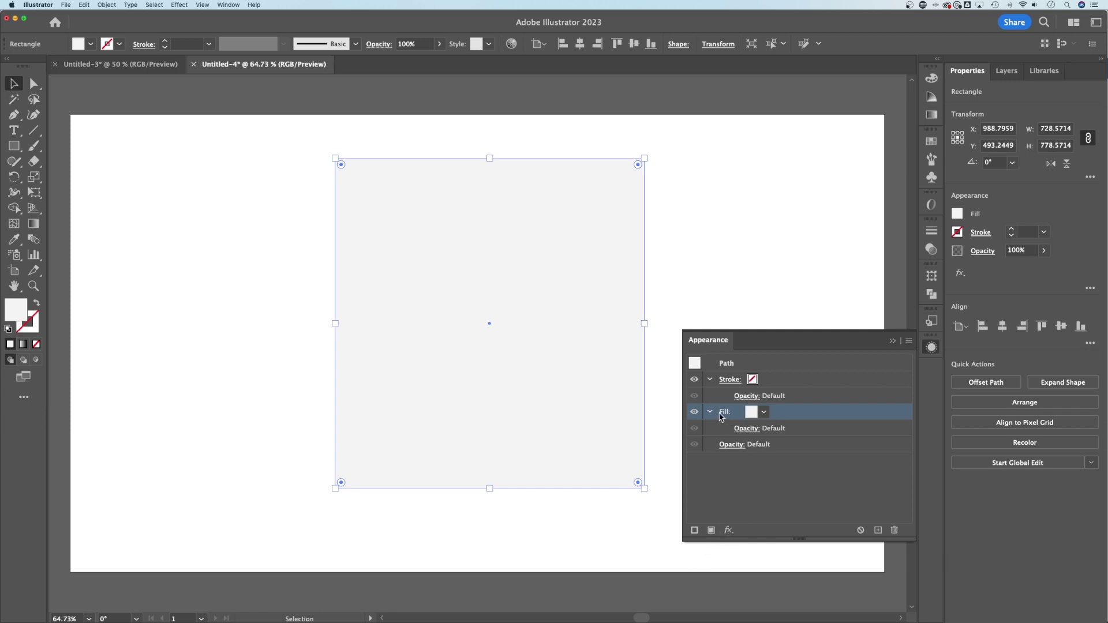
pyautogui.click(729, 532)
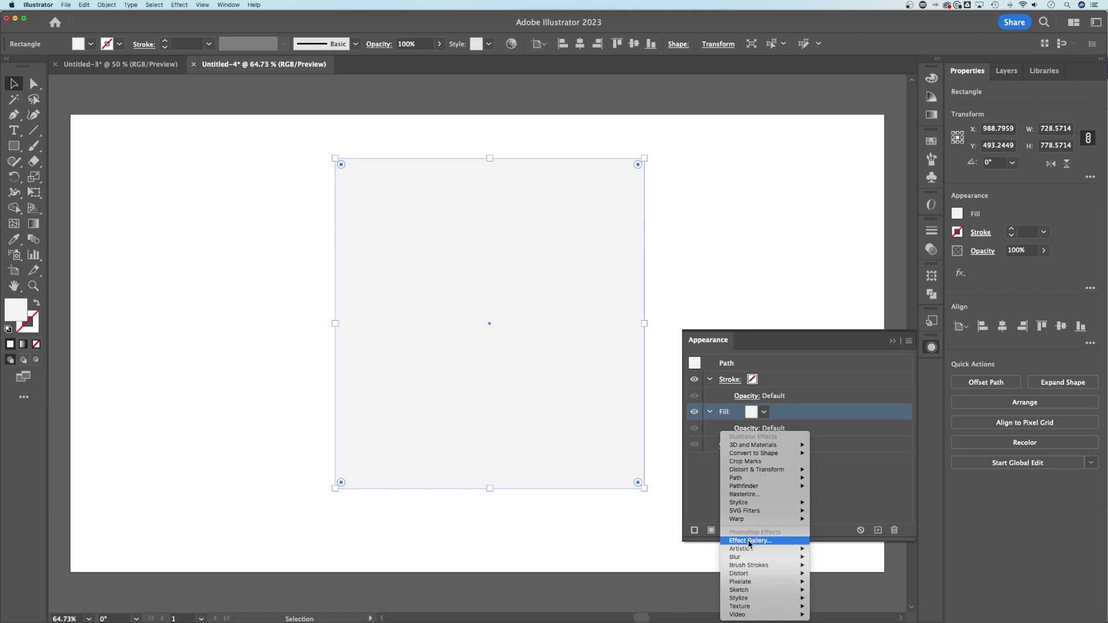
# Add Artistic > Film Grain from the Effect Gallery with Grain 2, Highlight Area 20, Intensity 10
pyautogui.click(747, 541)
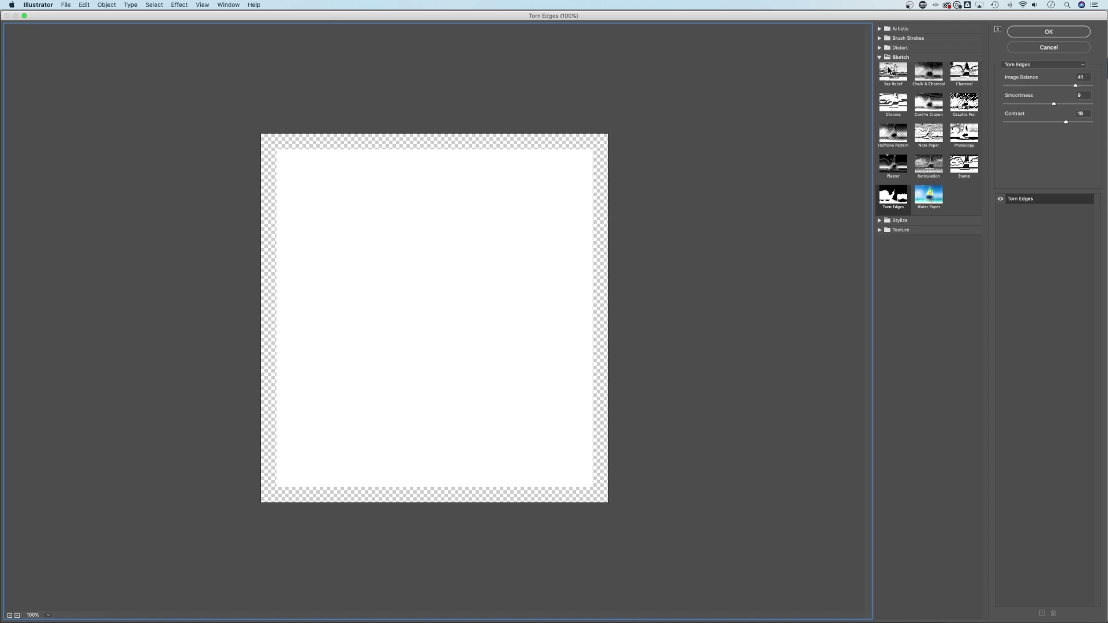
pyautogui.click(879, 29)
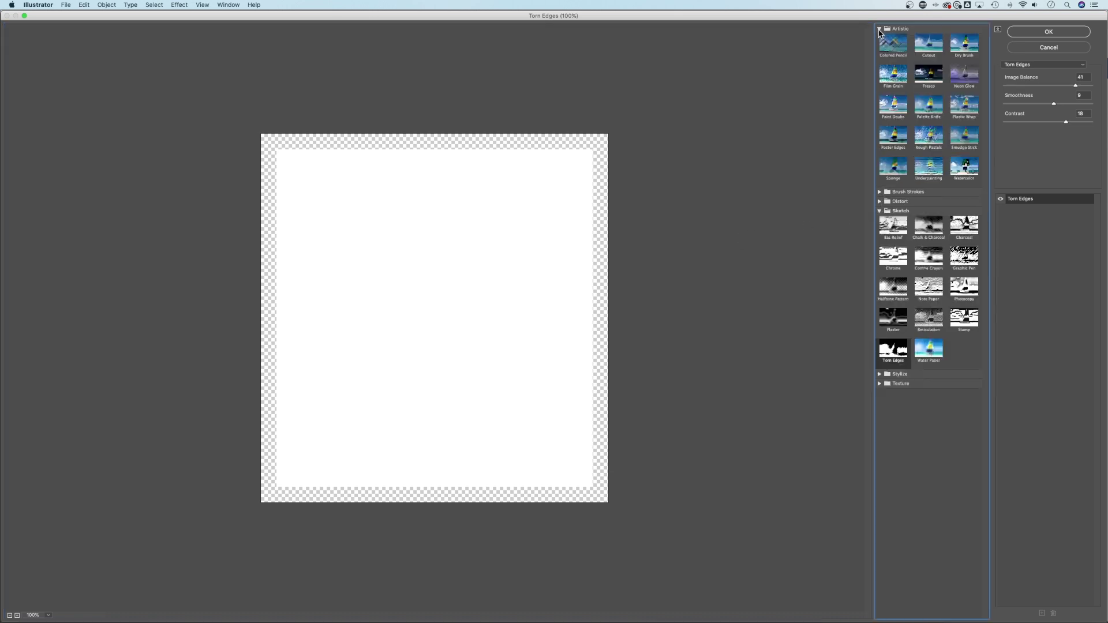
pyautogui.click(892, 74)
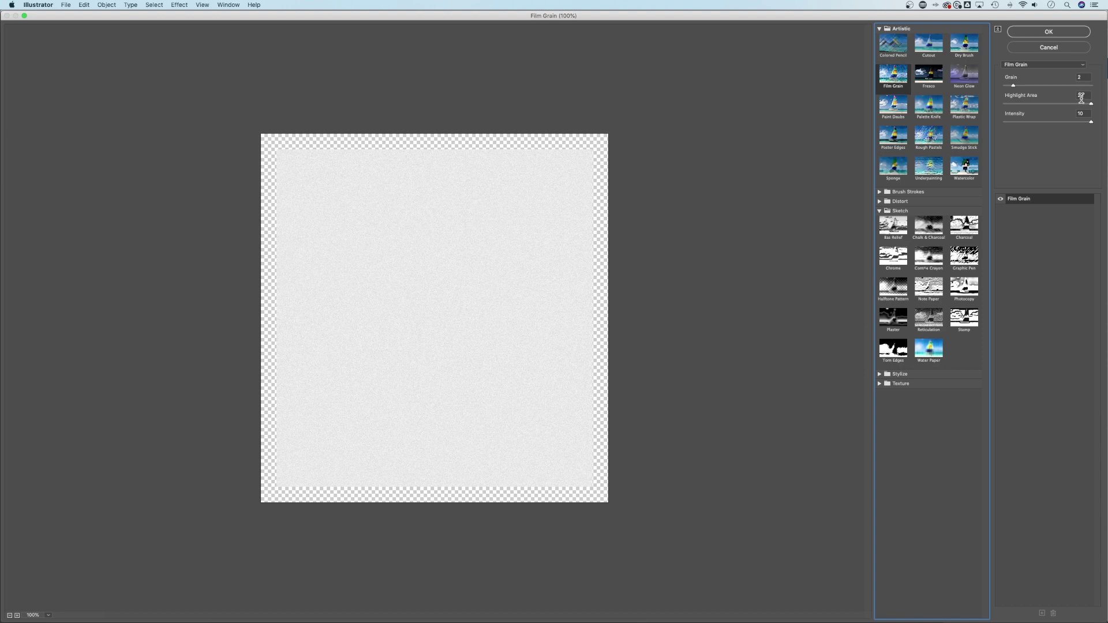
pyautogui.click(1082, 77)
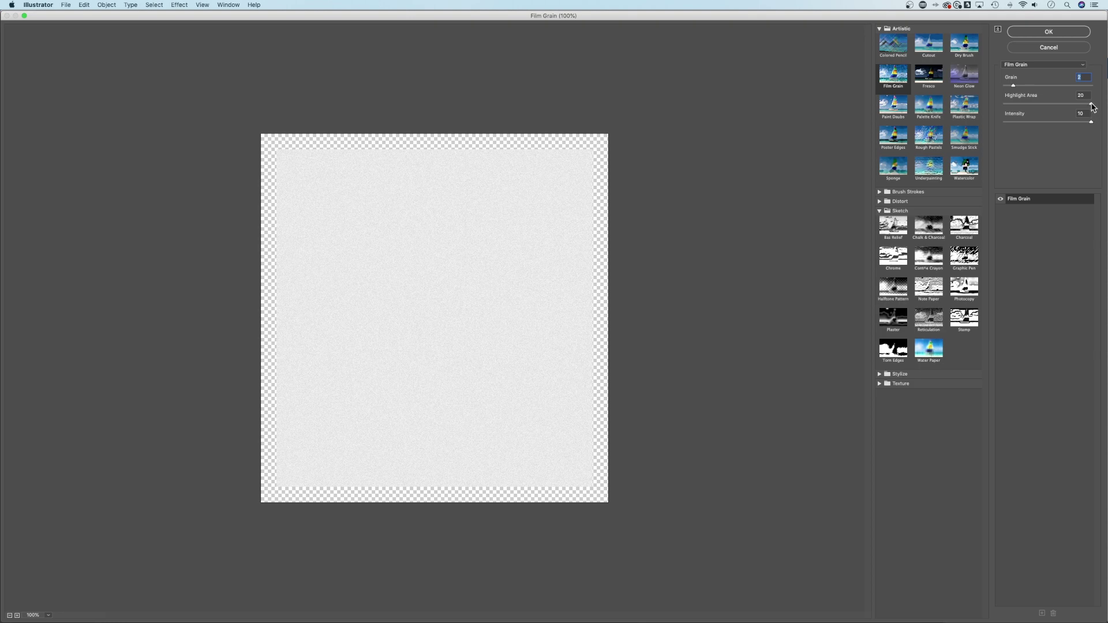
pyautogui.moveTo(1090, 104); pyautogui.dragTo(1013, 127)
pyautogui.hotkey('shift', 'Tab')
pyautogui.moveTo(1014, 124); pyautogui.dragTo(1102, 126)
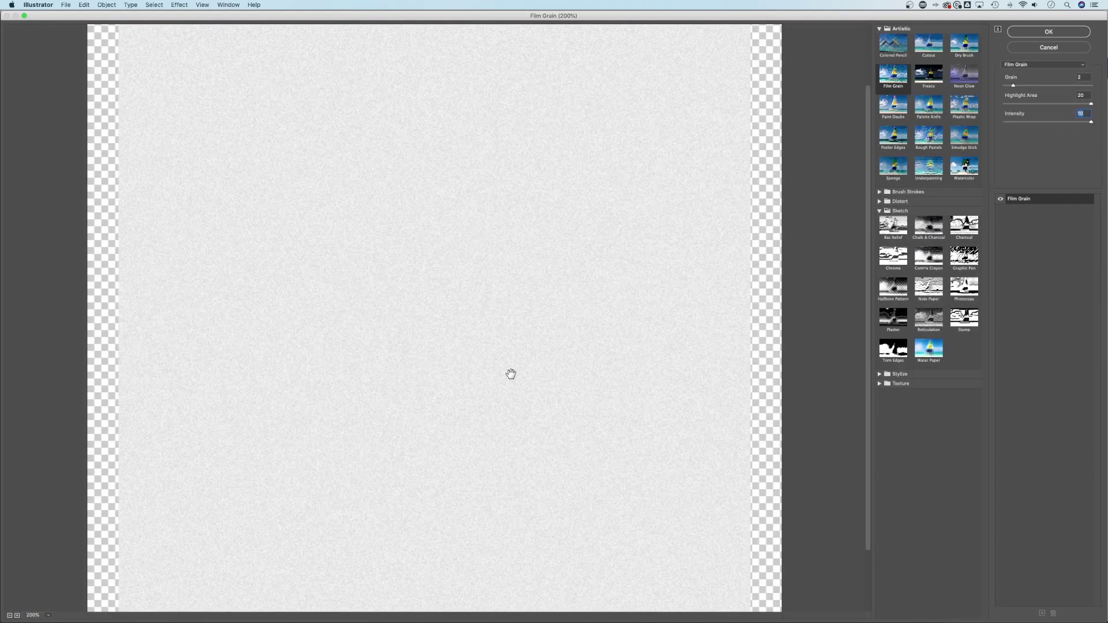
# Apply the Film Grain, cancel an empty gallery attempt, then reselect the rectangle's fx effects list
pyautogui.click(1049, 32)
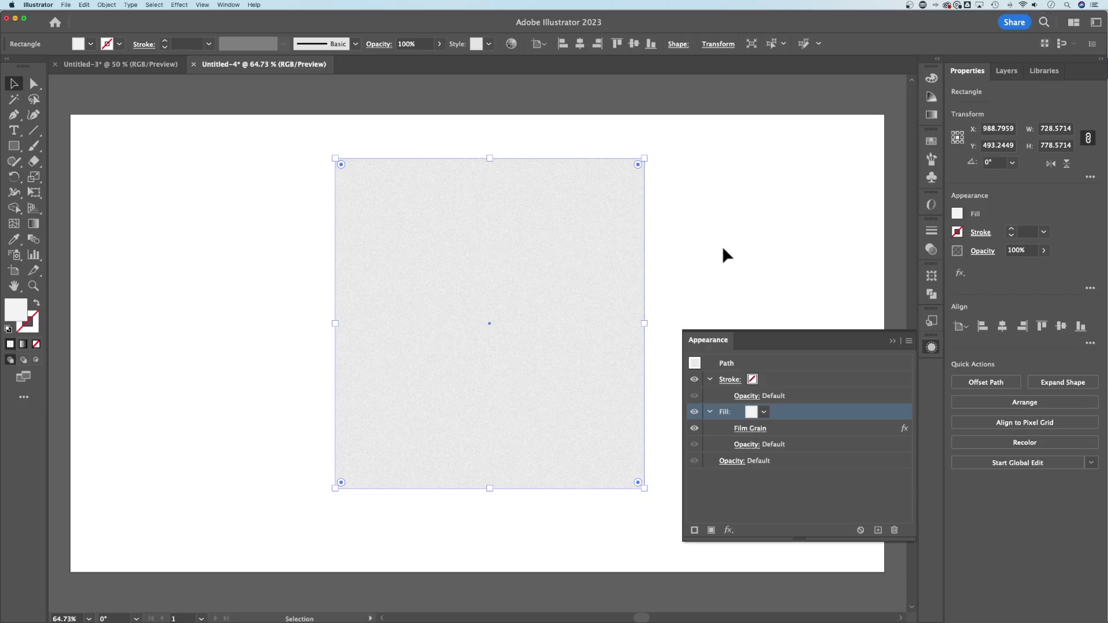
pyautogui.click(723, 248)
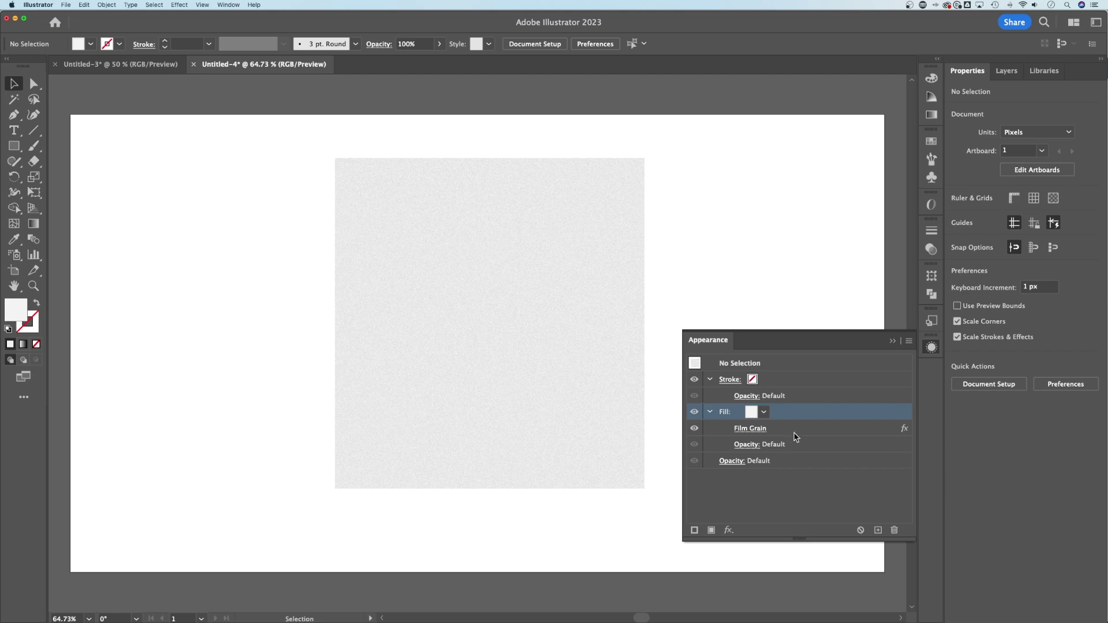
pyautogui.click(729, 531)
pyautogui.click(750, 541)
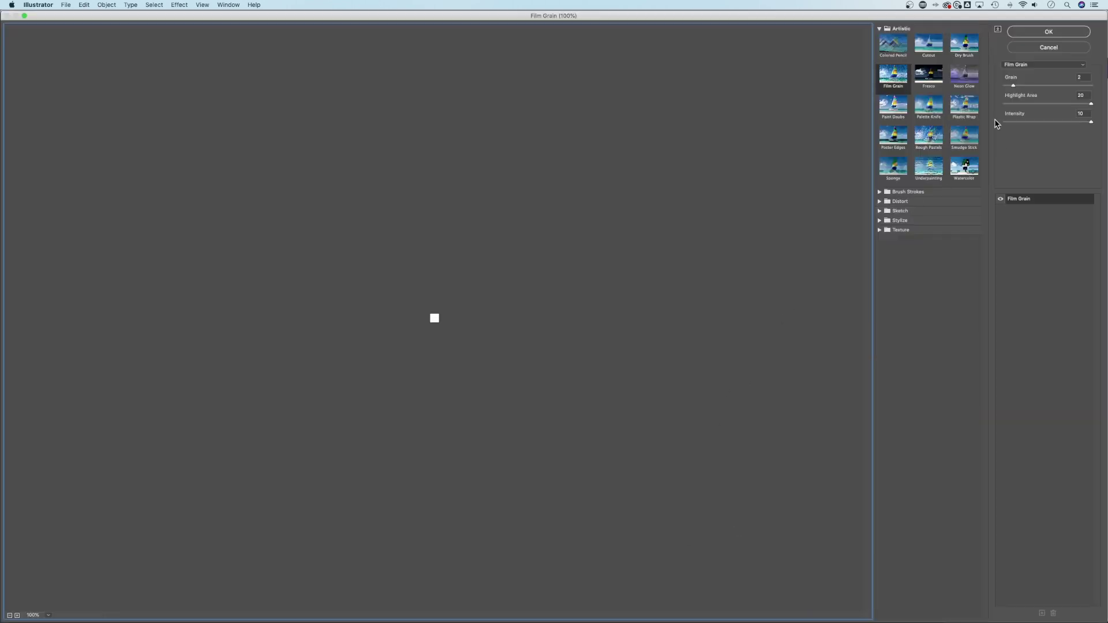
pyautogui.click(1048, 49)
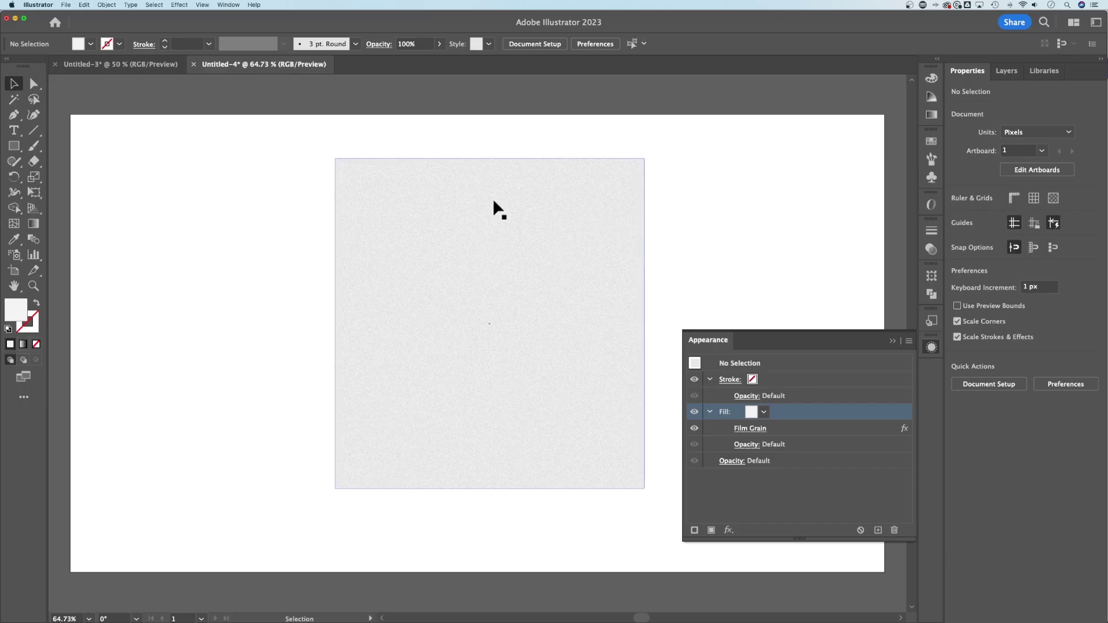
pyautogui.click(496, 199)
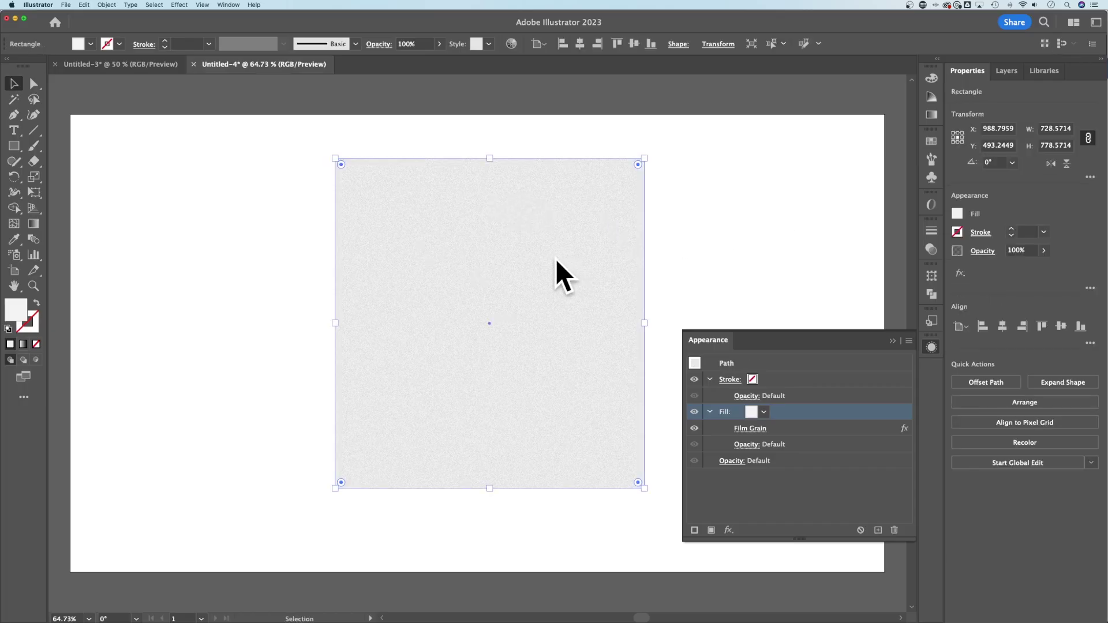
pyautogui.click(730, 529)
# Add a Texture > Craquelure effect to the fill with lowered Crack Brightness
pyautogui.click(750, 541)
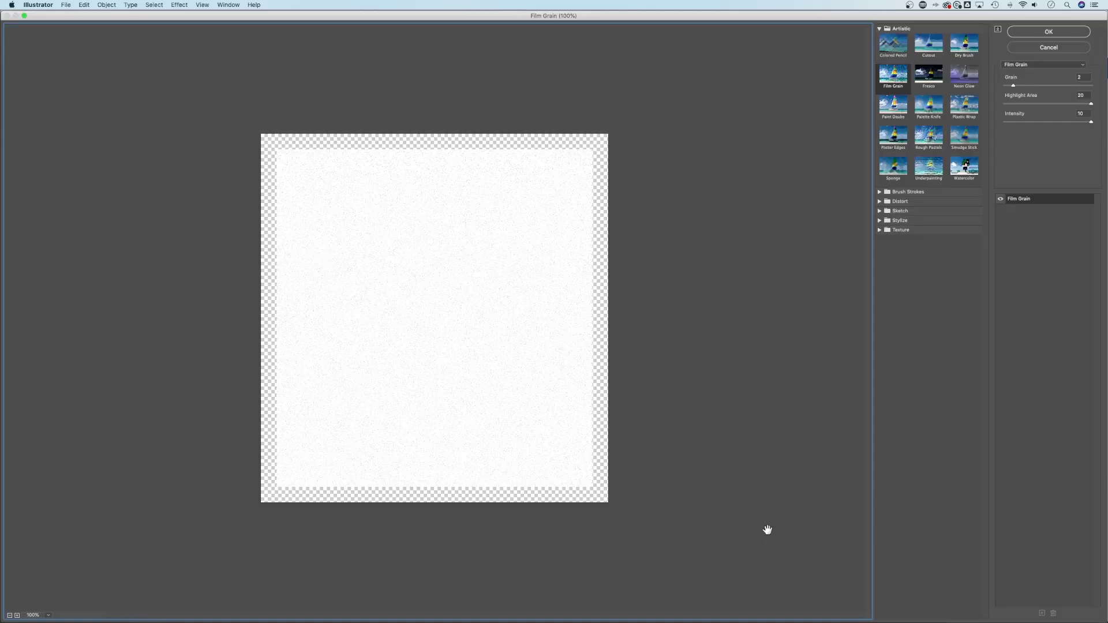
pyautogui.click(883, 229)
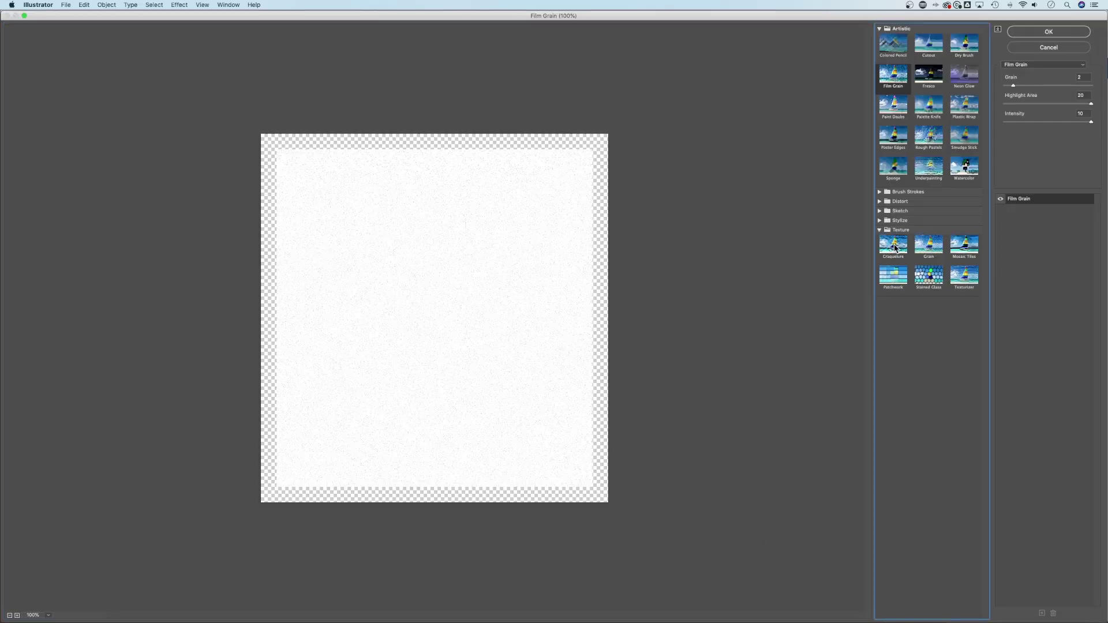
pyautogui.click(895, 248)
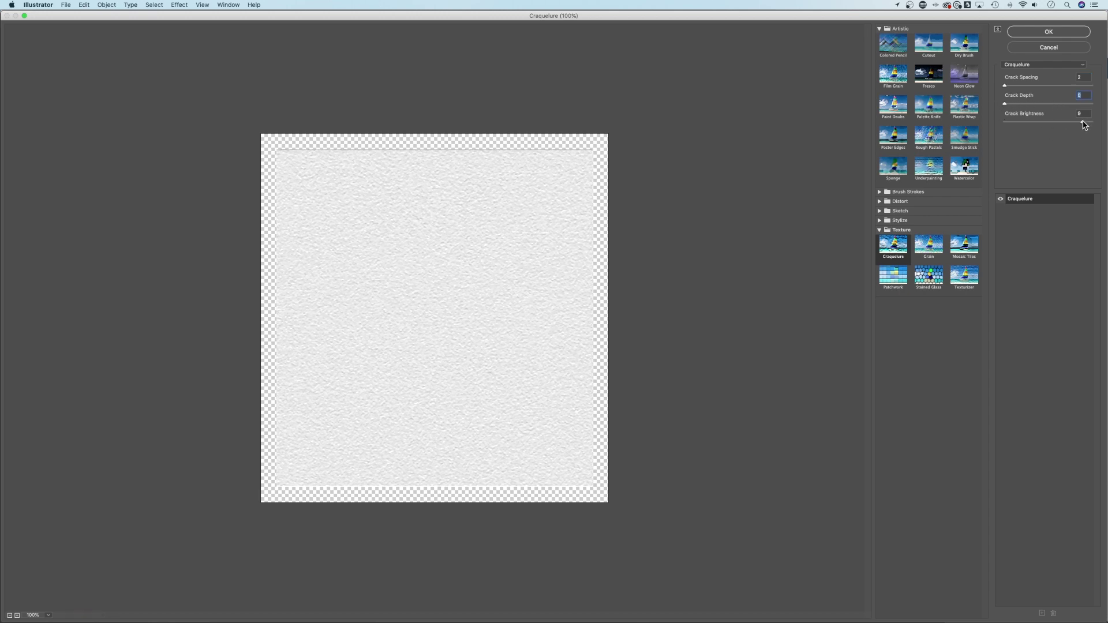
pyautogui.moveTo(1083, 126)
pyautogui.mouseDown()
pyautogui.moveTo(1037, 125)
pyautogui.moveTo(1097, 124)
pyautogui.mouseUp()
pyautogui.click(1046, 32)
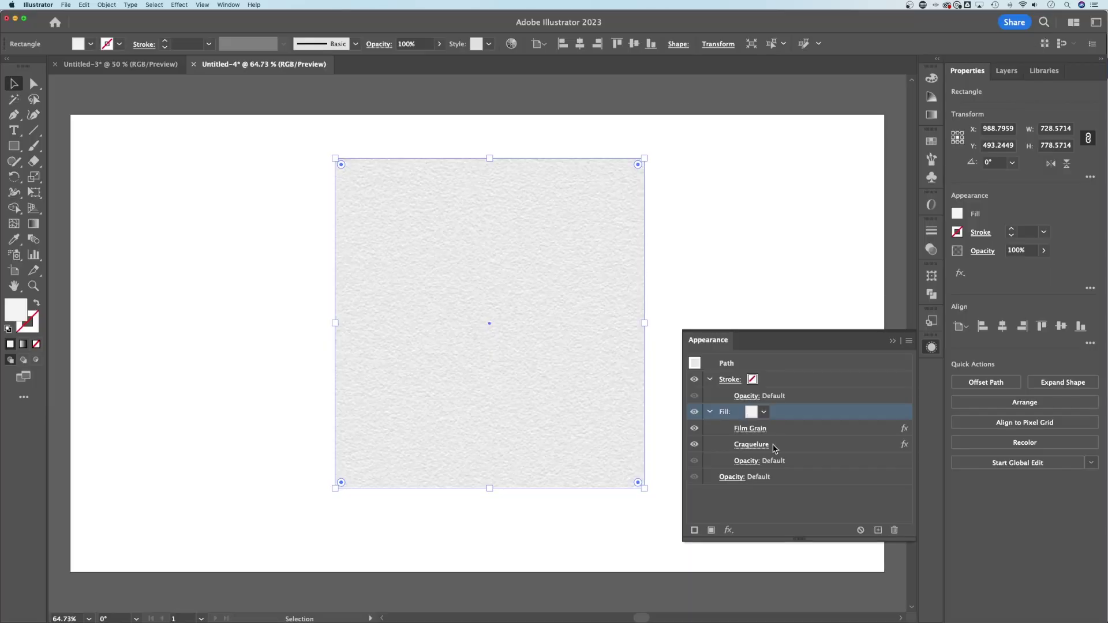
# Stretch the textured rectangle wider toward the left and right
pyautogui.click(779, 431)
pyautogui.click(765, 446)
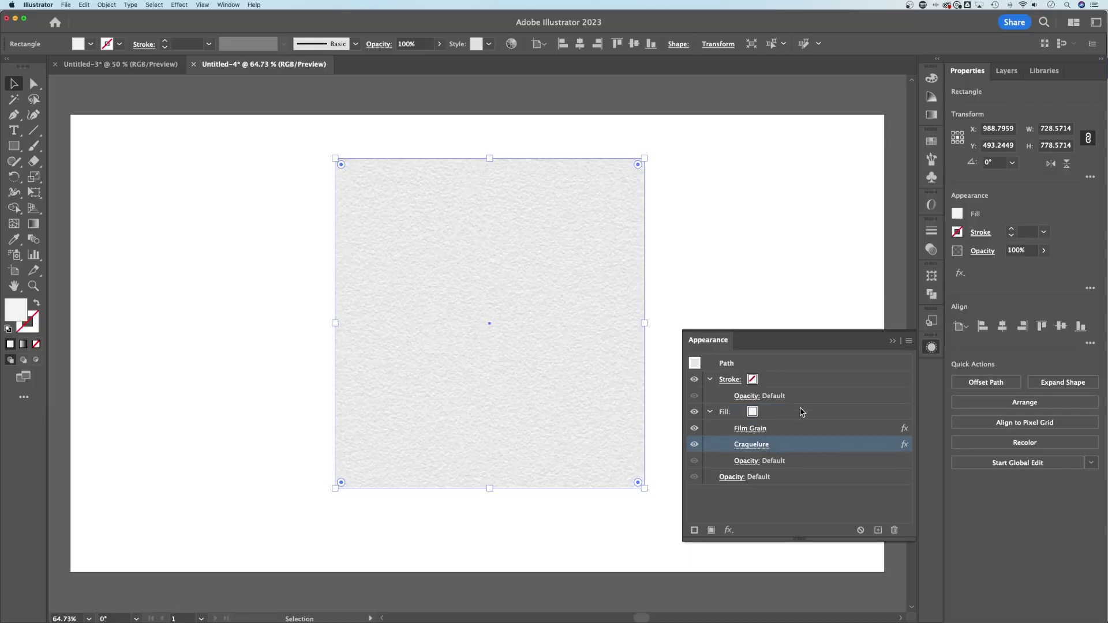
pyautogui.click(718, 250)
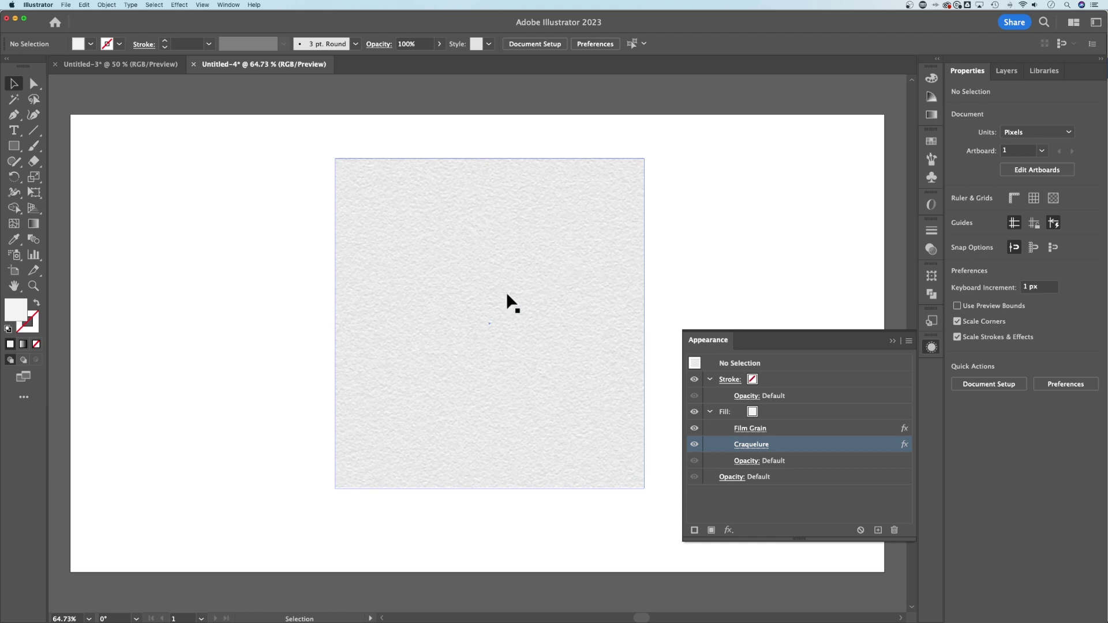
pyautogui.click(496, 304)
pyautogui.moveTo(336, 488); pyautogui.dragTo(91, 535)
pyautogui.moveTo(645, 348); pyautogui.dragTo(824, 323)
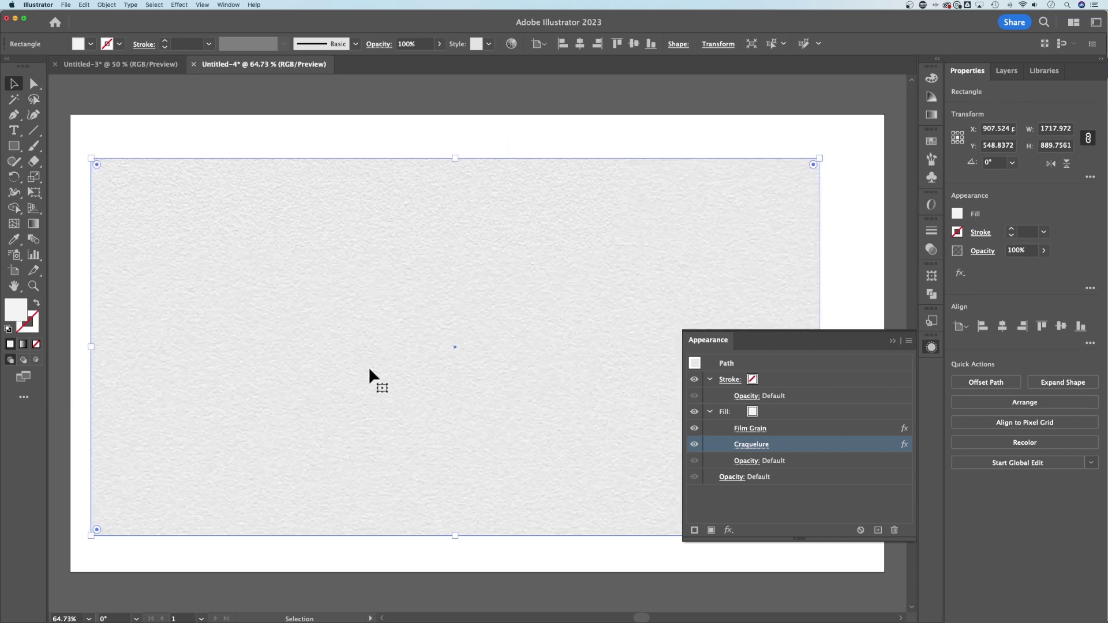
# Change the rectangle's fill to a warm beige f7f0df
pyautogui.doubleClick(15, 313)
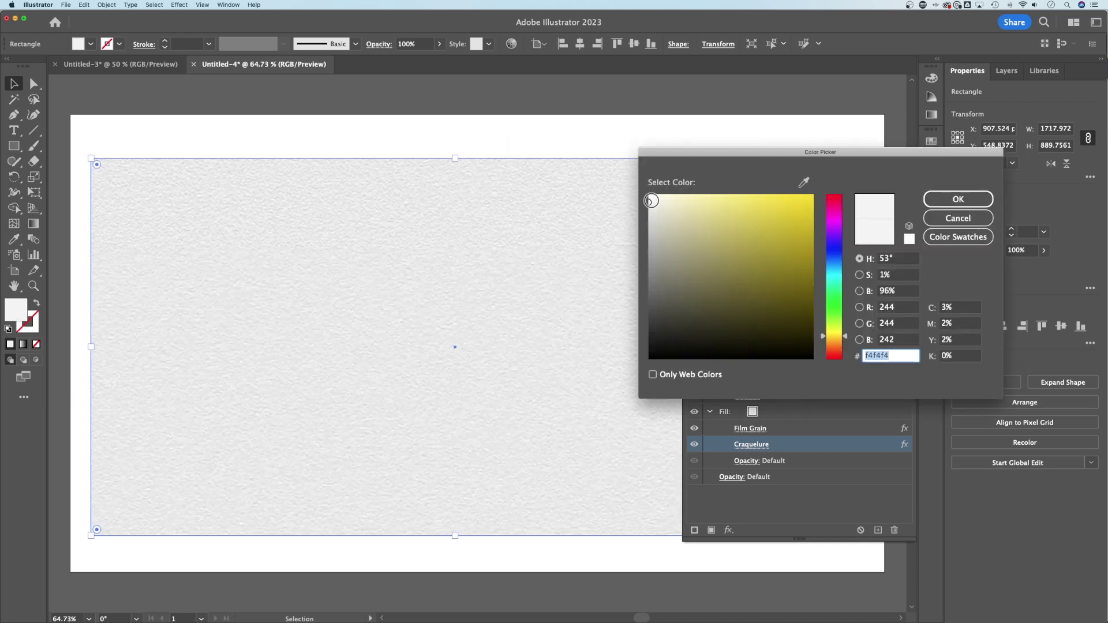
pyautogui.click(653, 201)
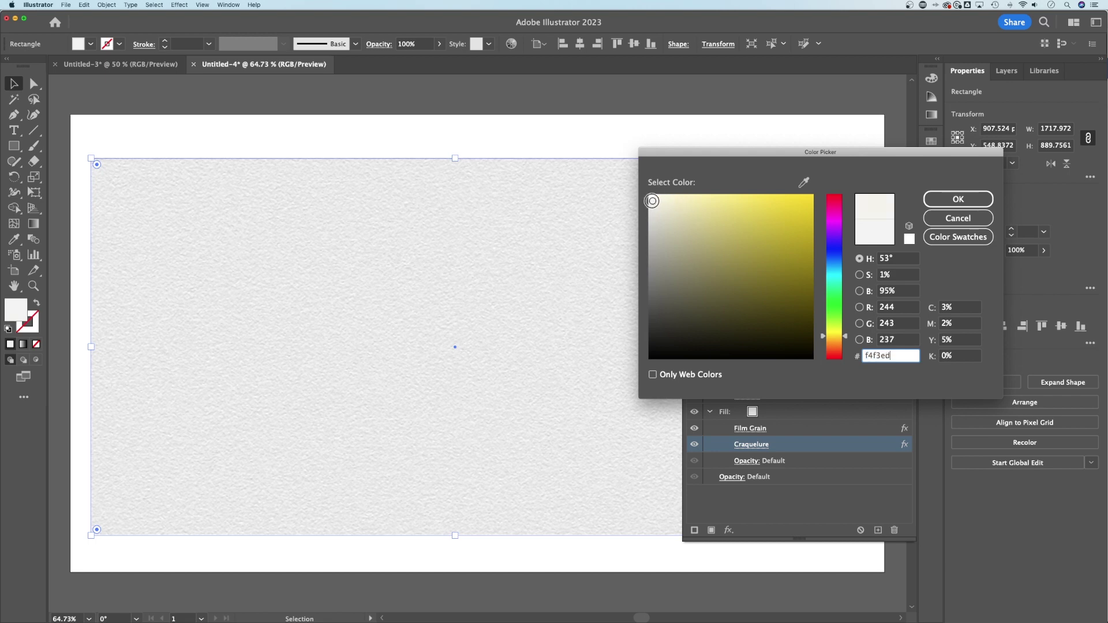
pyautogui.click(659, 199)
pyautogui.moveTo(836, 333); pyautogui.dragTo(836, 338)
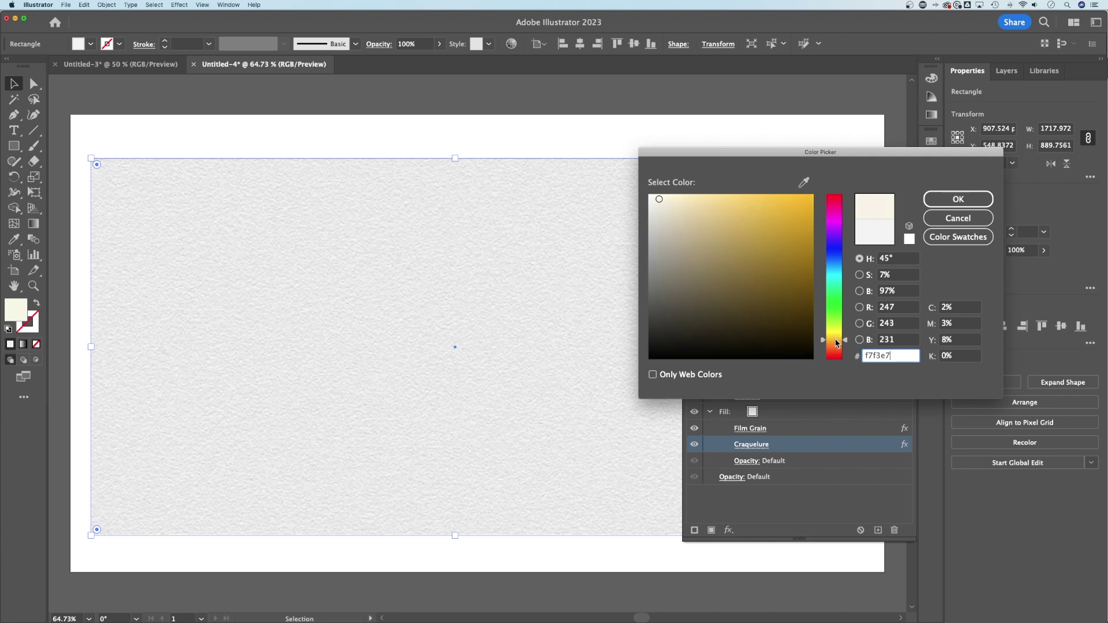
pyautogui.moveTo(659, 199); pyautogui.dragTo(664, 199)
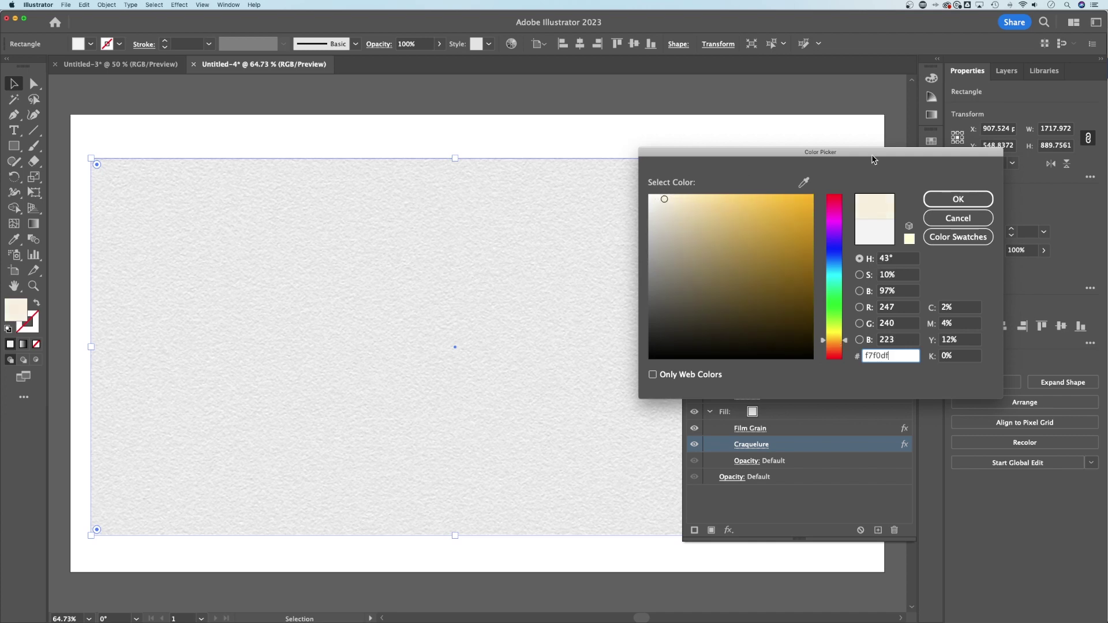
pyautogui.click(937, 196)
# Zoom out to the whole artboard and switch to the Untitled-3 document
pyautogui.press('super+minus')
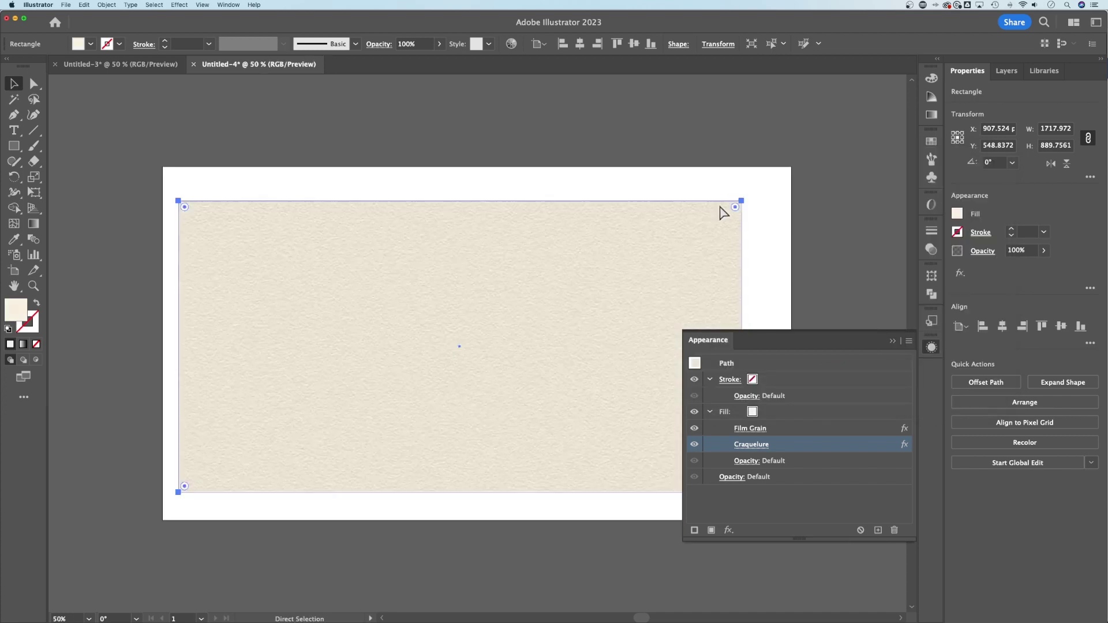
pyautogui.press('v')
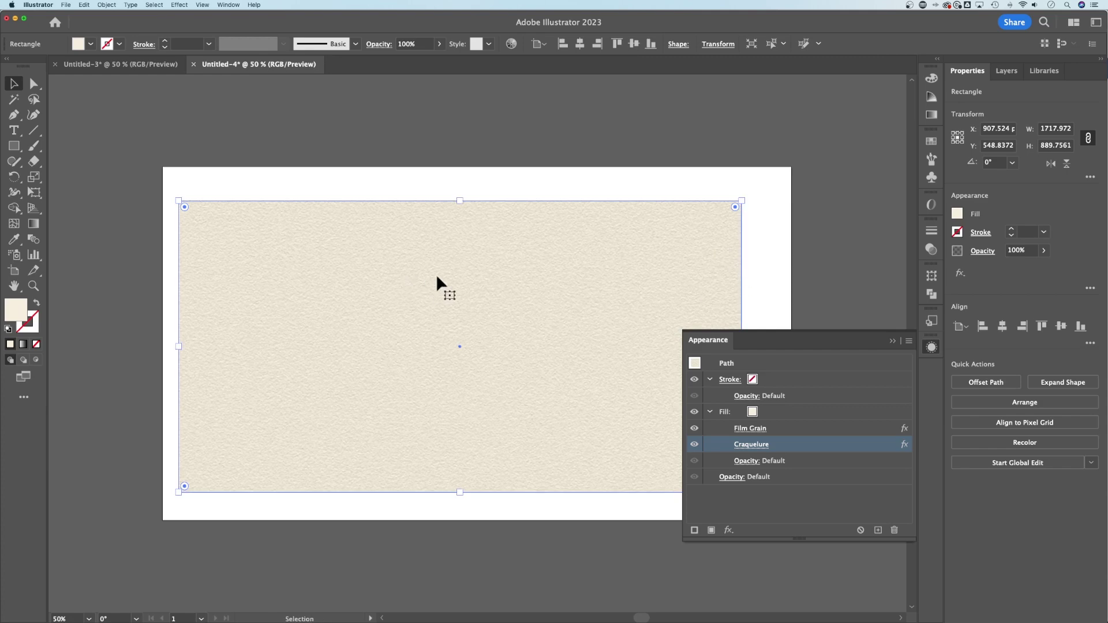
pyautogui.click(101, 65)
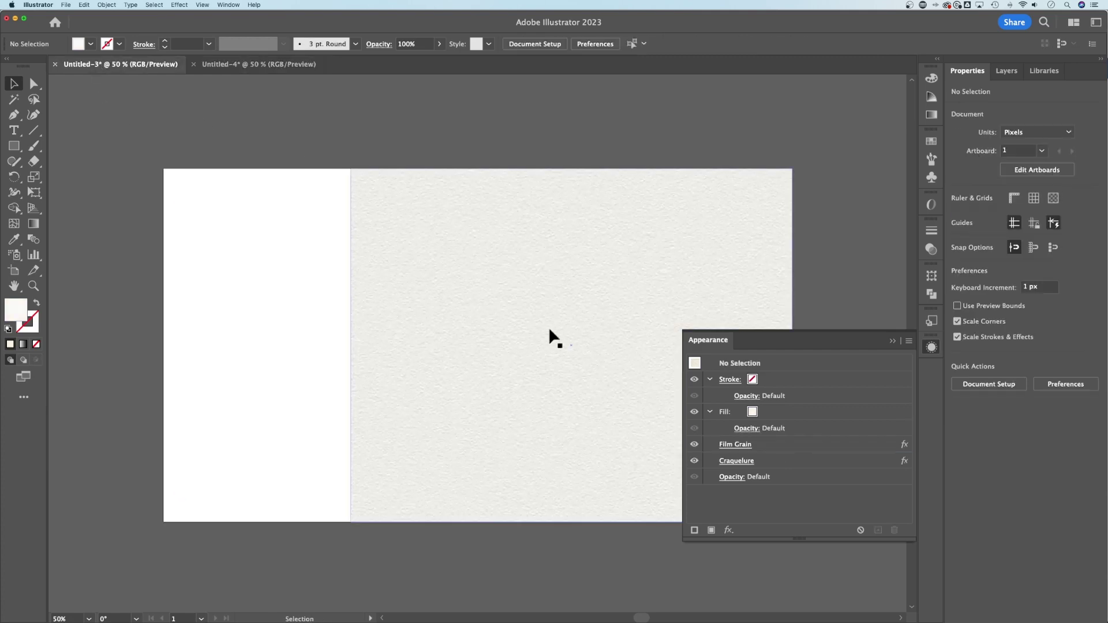
# Check that Untitled-3's textured rectangle uses fill colour f9f9f7
pyautogui.click(566, 286)
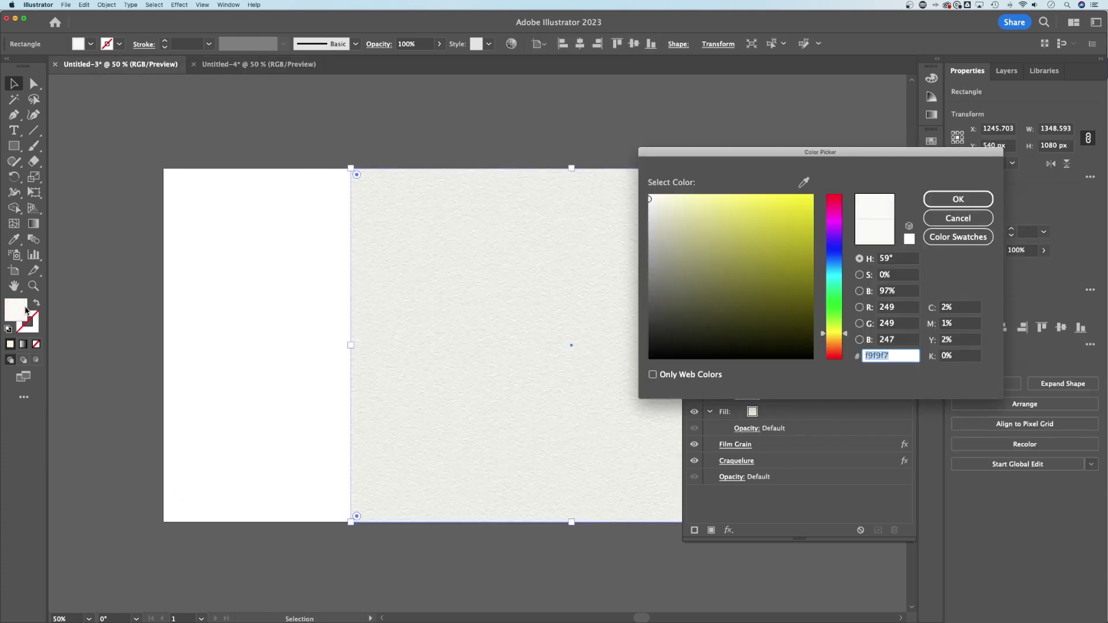
pyautogui.doubleClick(18, 310)
pyautogui.click(958, 199)
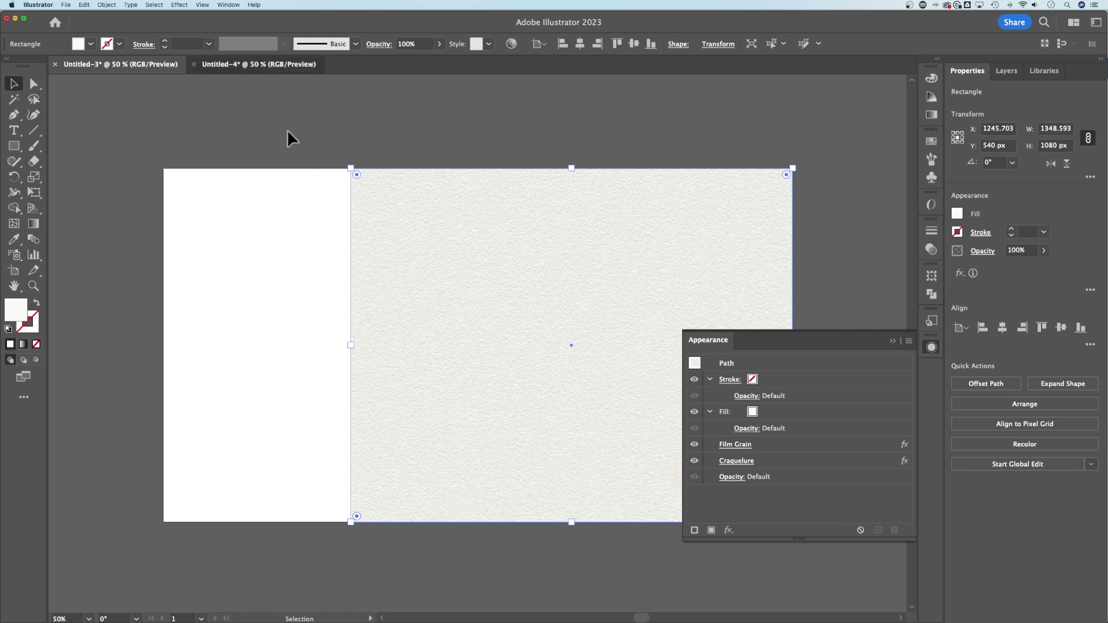
# In Untitled-4, fill the rectangle f9f9f7 and narrow it to about 790 × 923 px
pyautogui.click(266, 65)
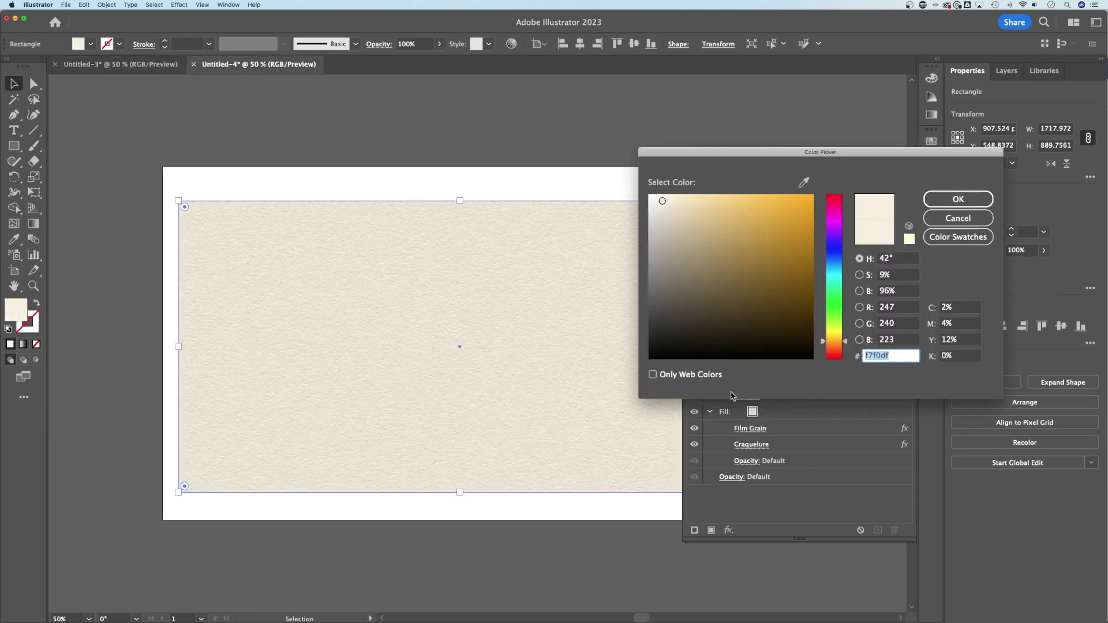
pyautogui.write('f9f9f7')
pyautogui.click(958, 199)
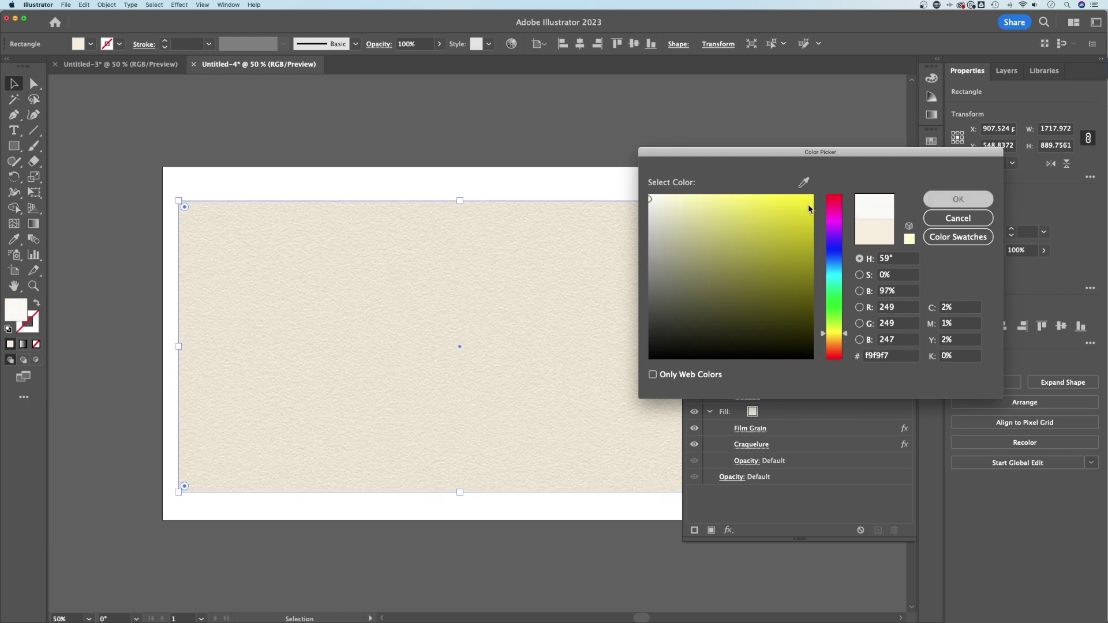
pyautogui.click(894, 348)
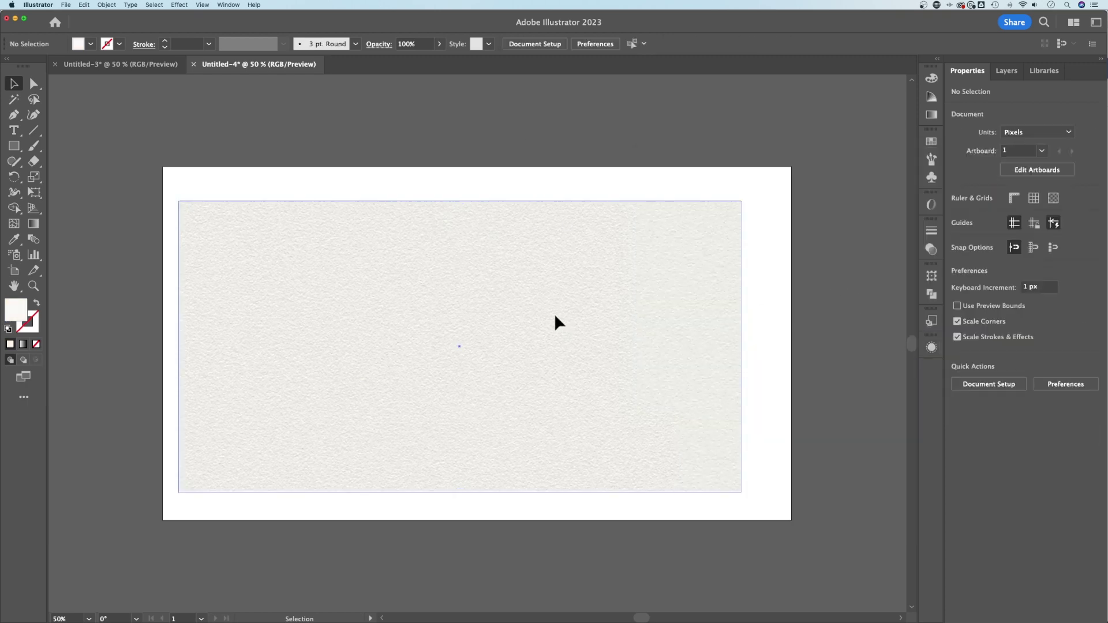
pyautogui.moveTo(179, 200); pyautogui.dragTo(482, 190)
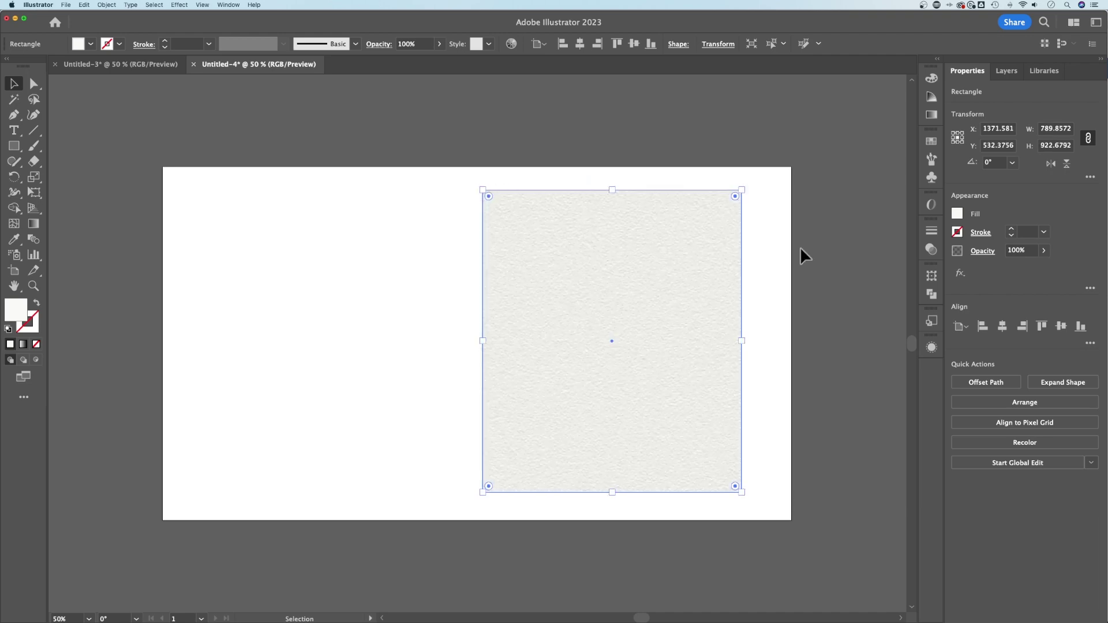
# Change the rectangle's fill to a light blue
pyautogui.doubleClick(9, 315)
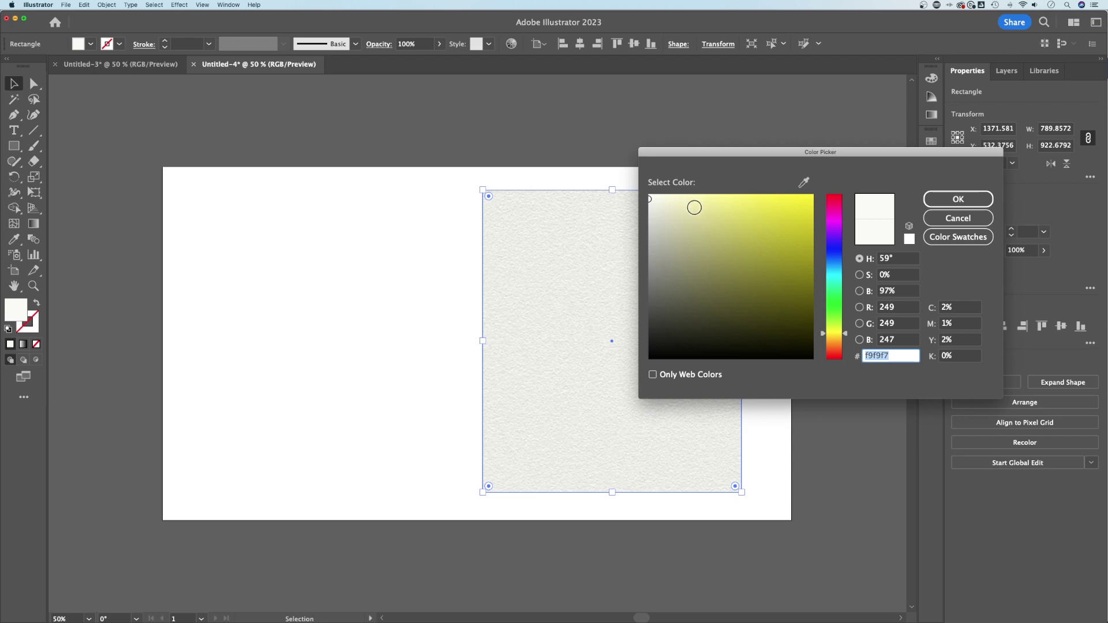
pyautogui.click(679, 200)
pyautogui.moveTo(679, 201)
pyautogui.mouseDown()
pyautogui.moveTo(655, 227)
pyautogui.moveTo(686, 203)
pyautogui.mouseUp()
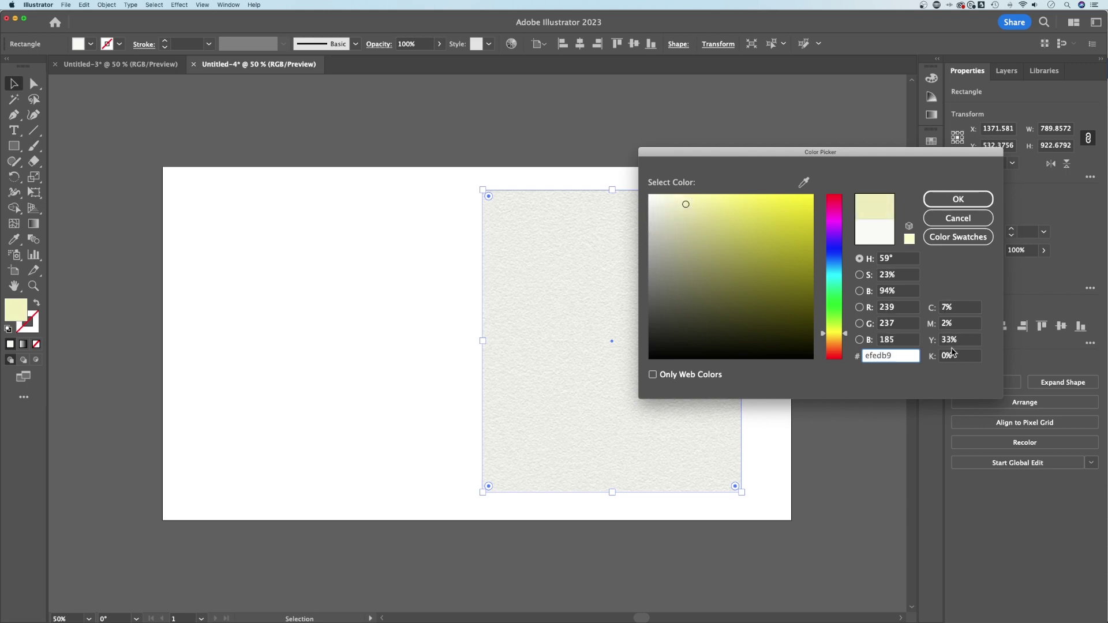
pyautogui.moveTo(843, 285); pyautogui.dragTo(843, 269)
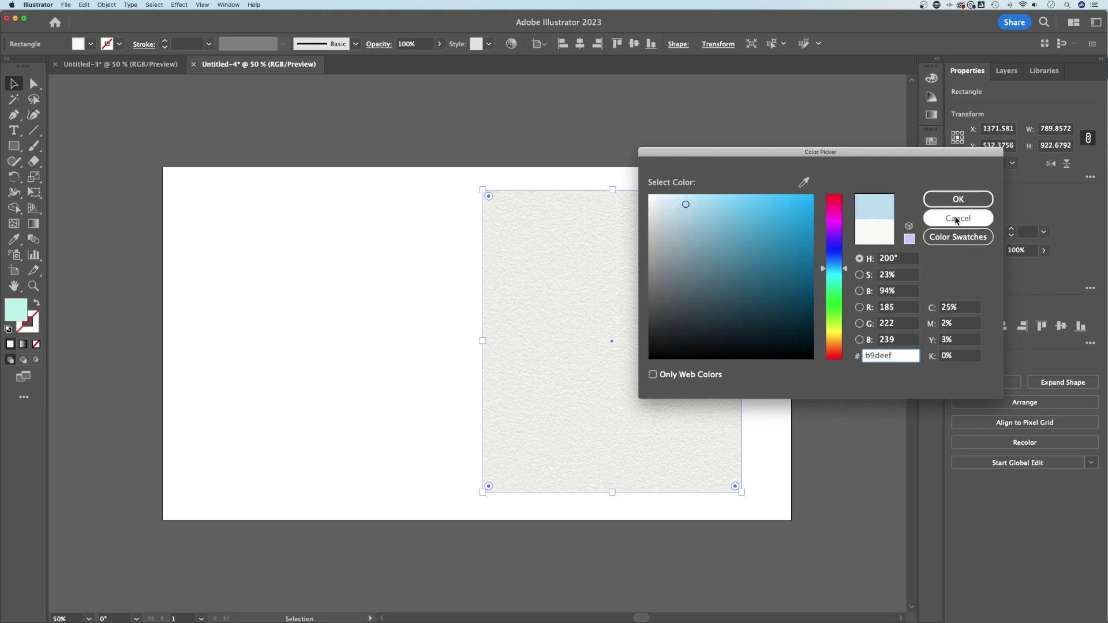
pyautogui.click(959, 205)
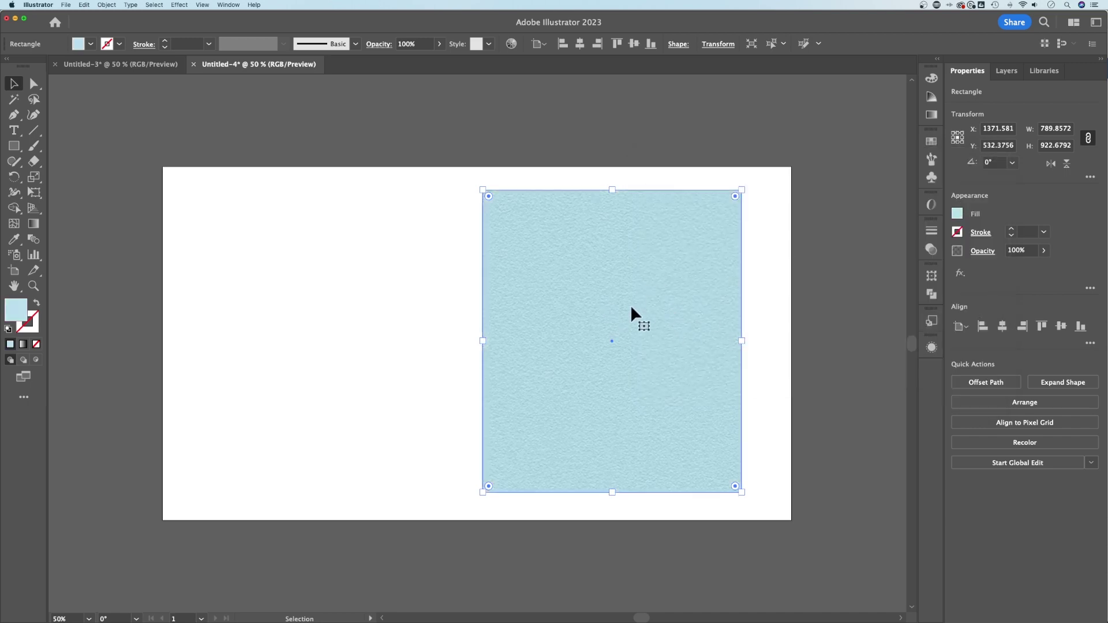
# Make the blue fill more saturated and review the result
pyautogui.doubleClick(20, 317)
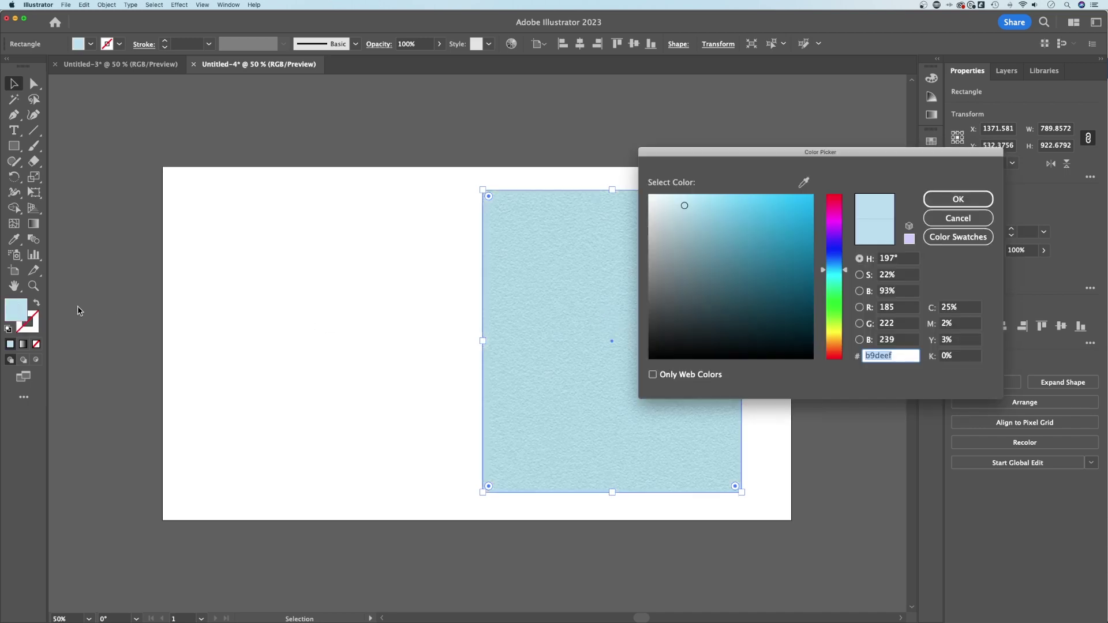
pyautogui.moveTo(744, 208); pyautogui.dragTo(782, 206)
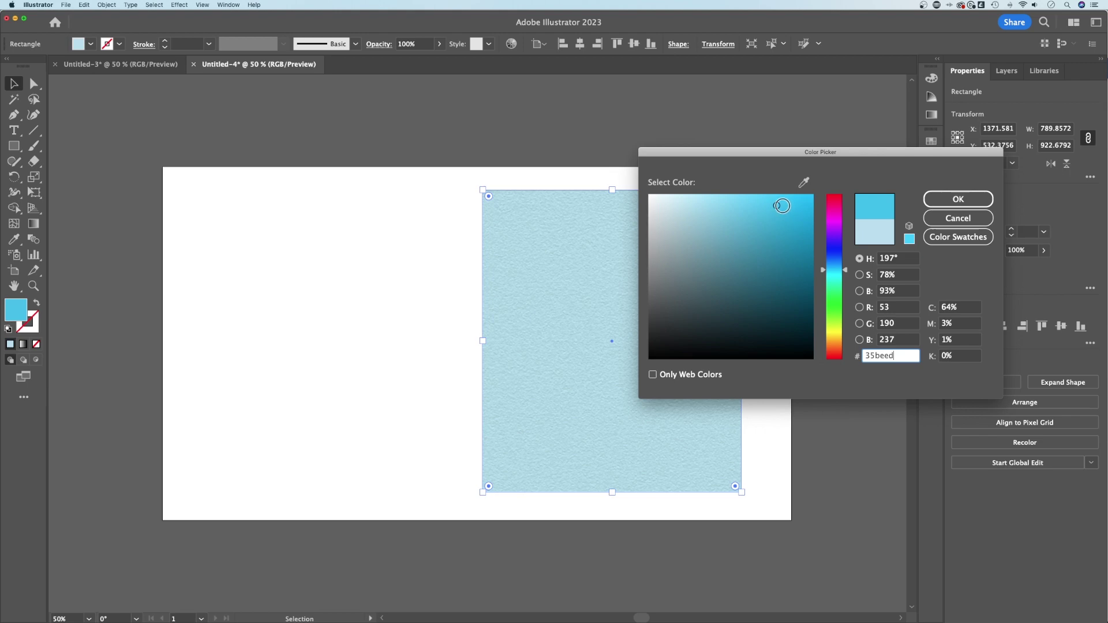
pyautogui.click(981, 199)
pyautogui.click(811, 224)
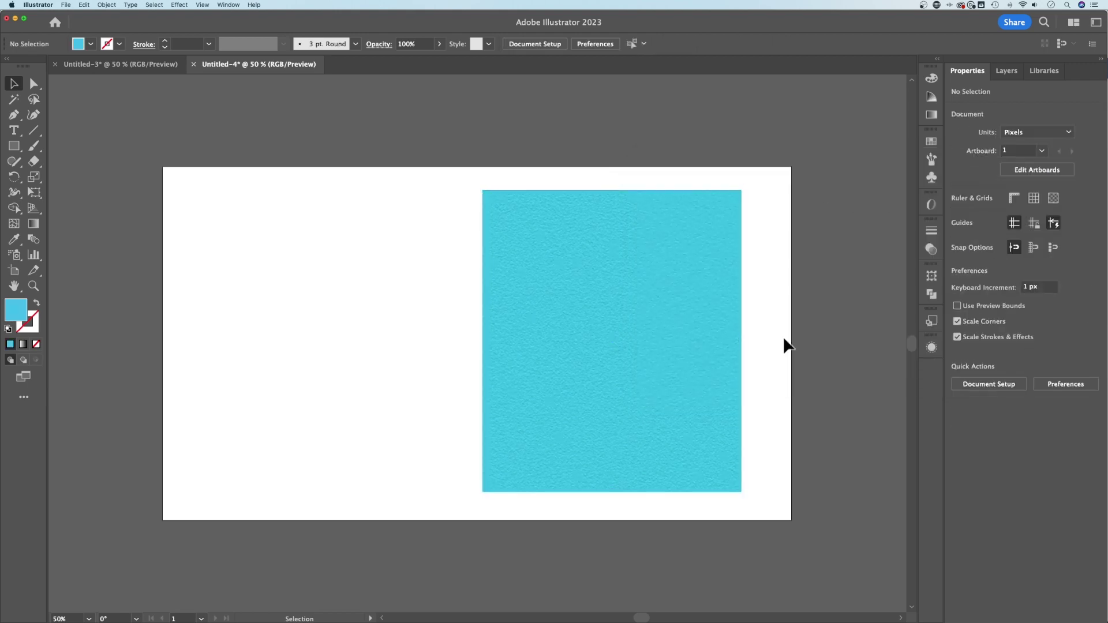
pyautogui.click(674, 378)
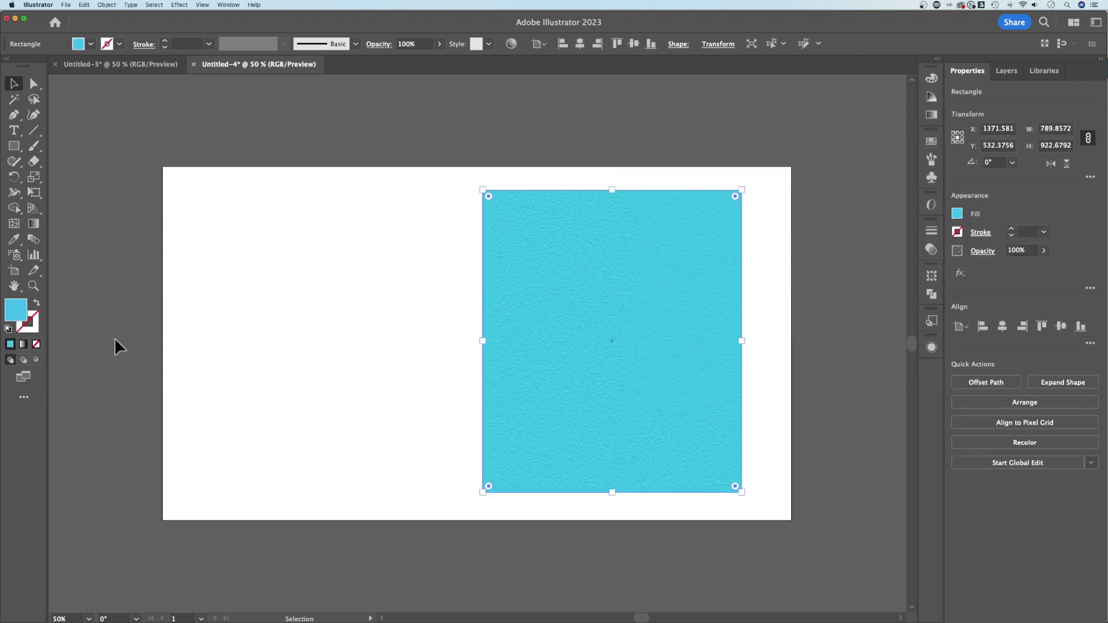
# Set the fill to crimson d4003a and zoom in to inspect the texture
pyautogui.doubleClick(15, 309)
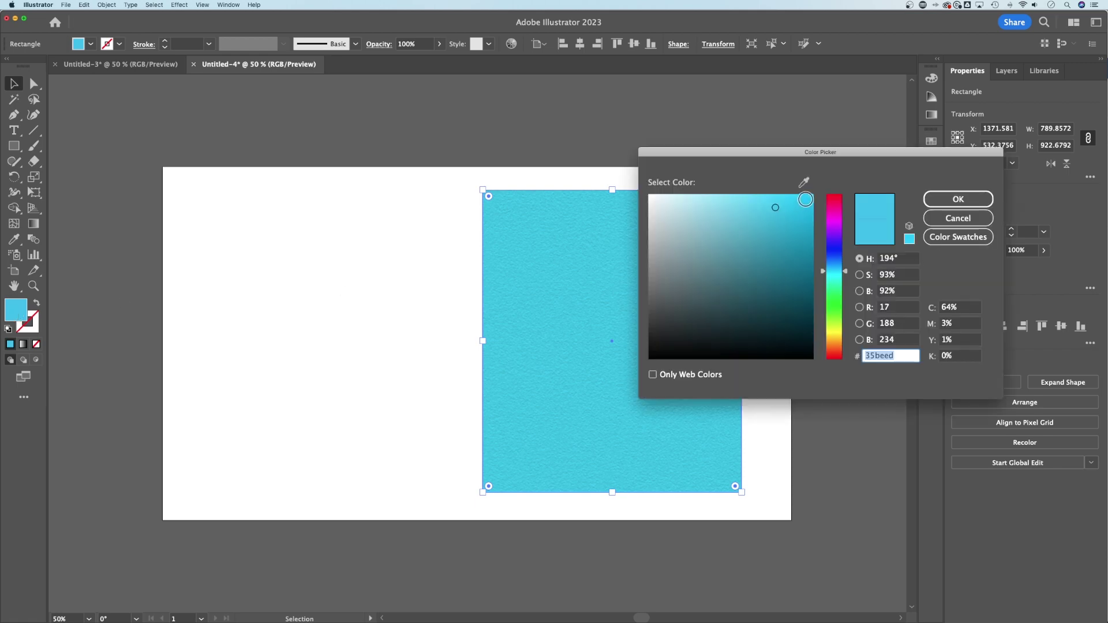
pyautogui.write('d4003a')
pyautogui.click(958, 198)
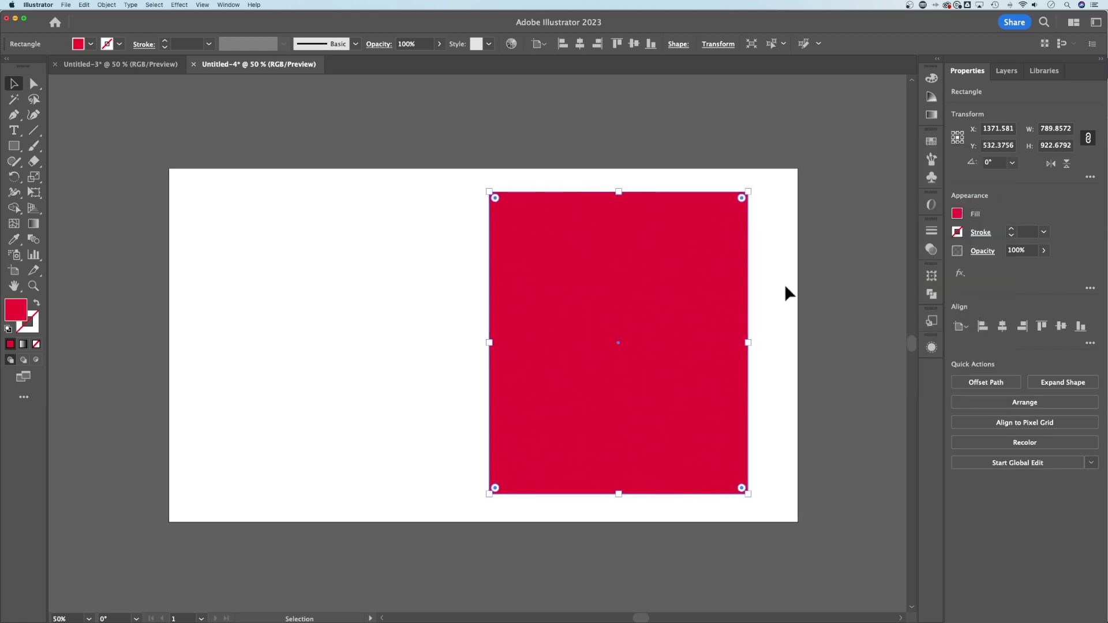
pyautogui.click(784, 290)
pyautogui.press('super+equal')
pyautogui.press('super+equal')
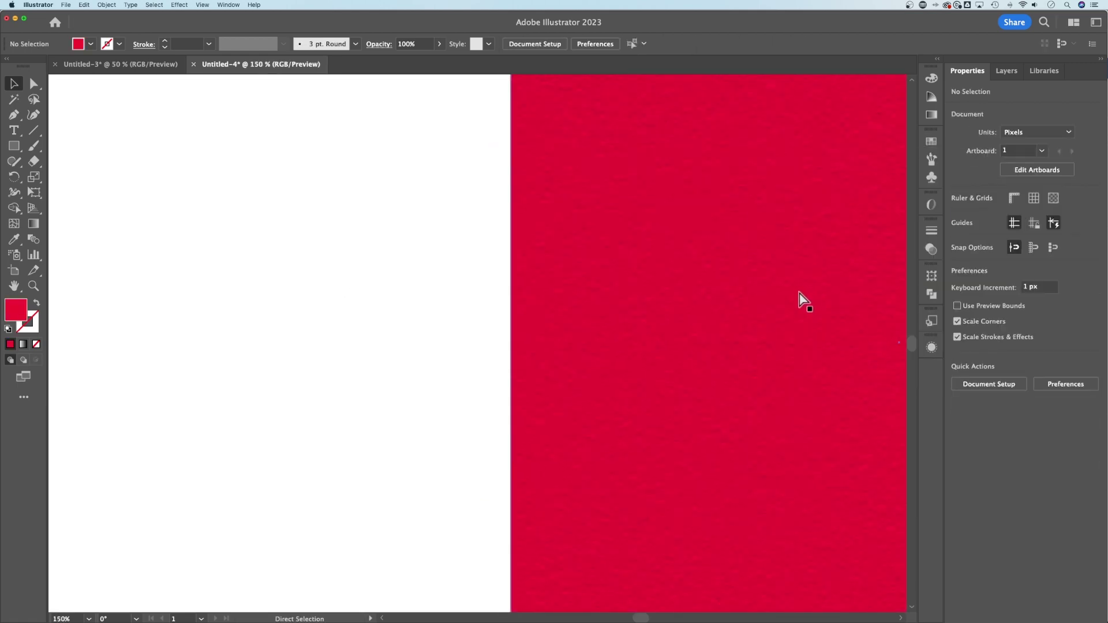
pyautogui.press('super+minus')
pyautogui.press('super+minus')
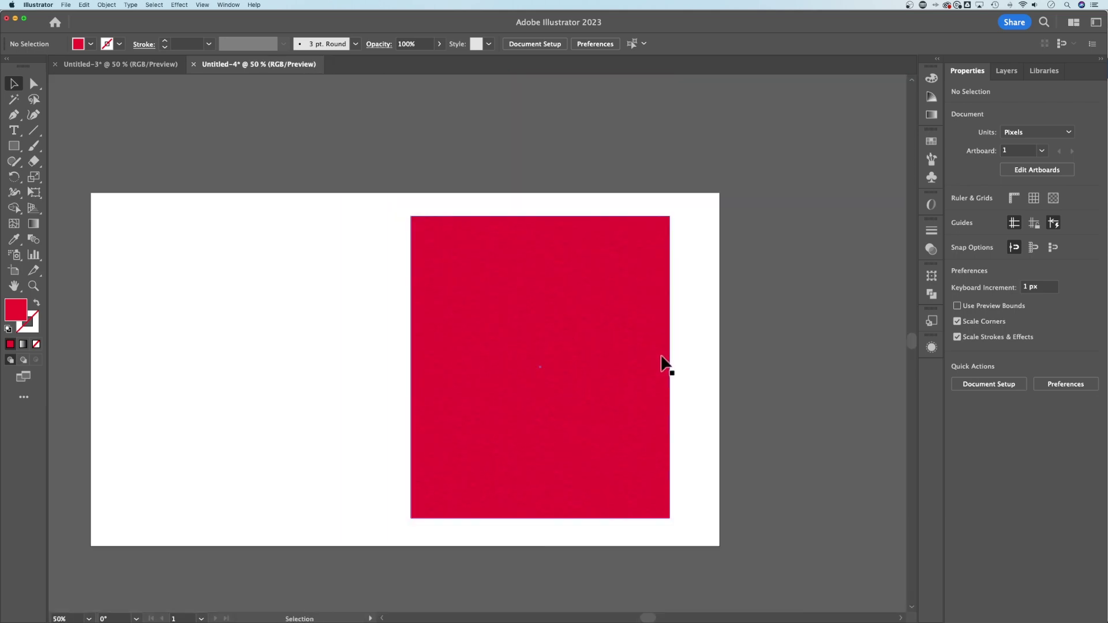
# Replace the crimson fill with a light pink
pyautogui.click(592, 344)
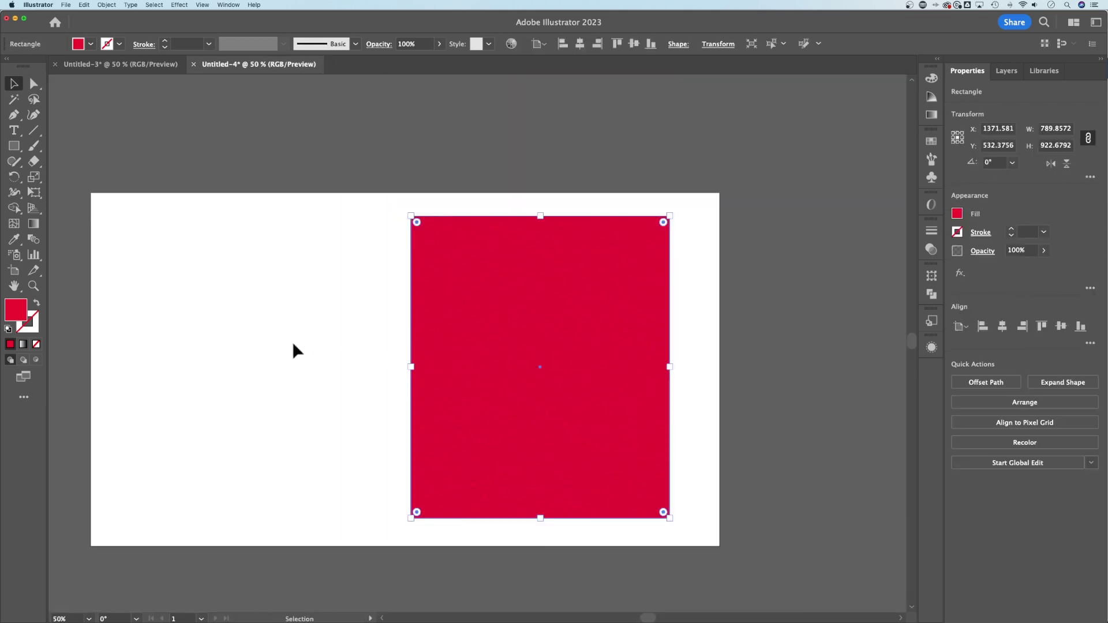
pyautogui.doubleClick(15, 309)
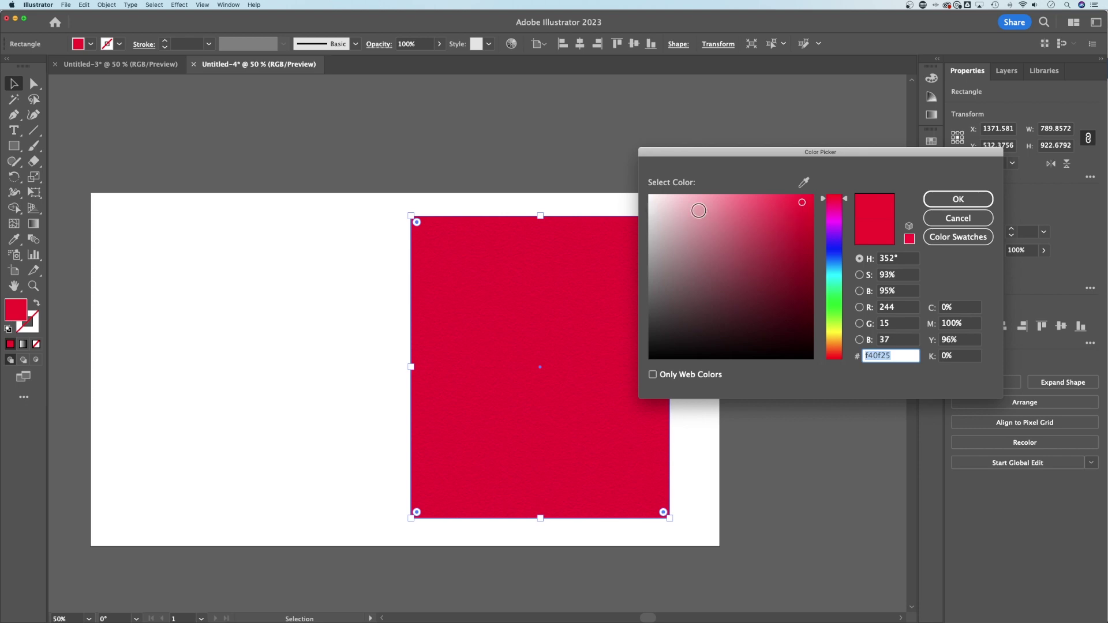
pyautogui.moveTo(691, 210); pyautogui.dragTo(667, 208)
pyautogui.click(958, 199)
pyautogui.click(690, 269)
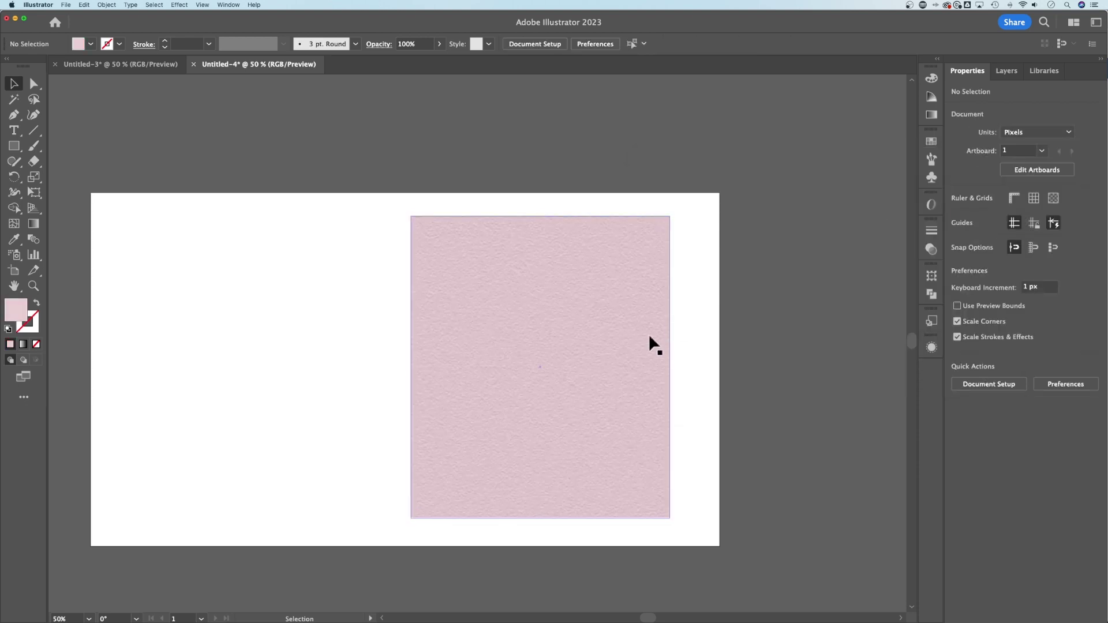
# In Document Raster Effects Settings, choose High (300 ppi) resolution for the pink rectangle's effects
pyautogui.click(601, 302)
pyautogui.click(202, 5)
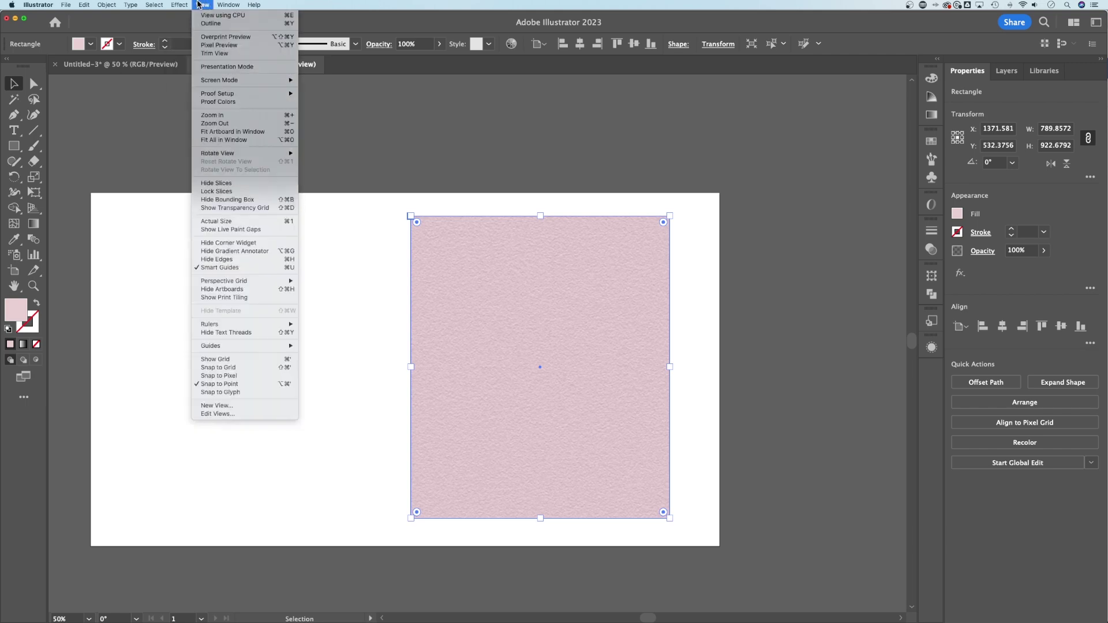
pyautogui.moveTo(180, 5)
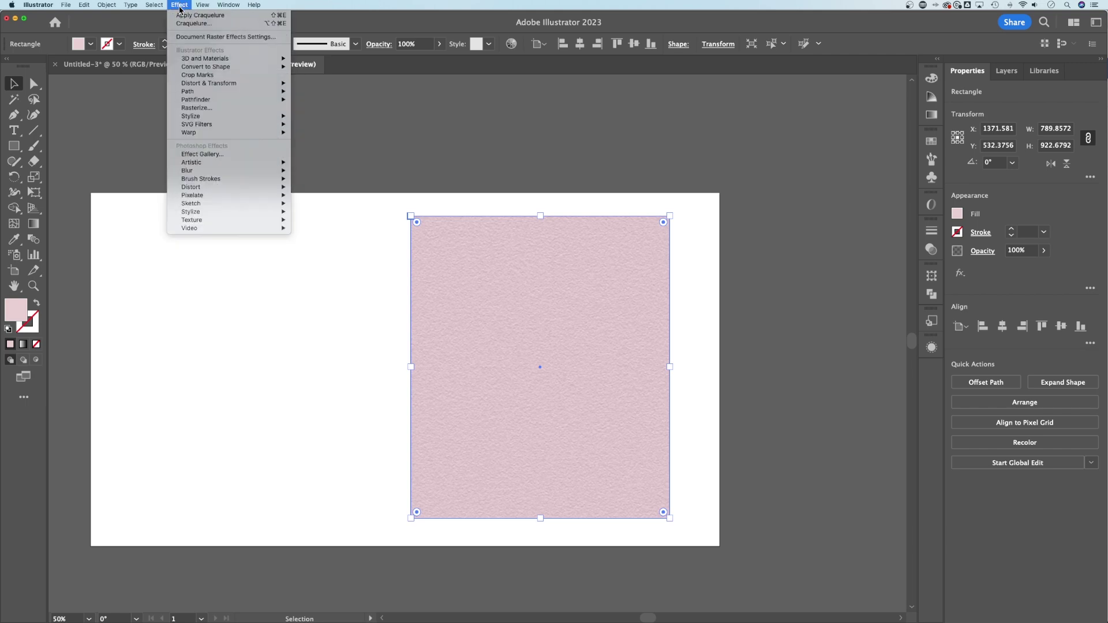
pyautogui.click(185, 37)
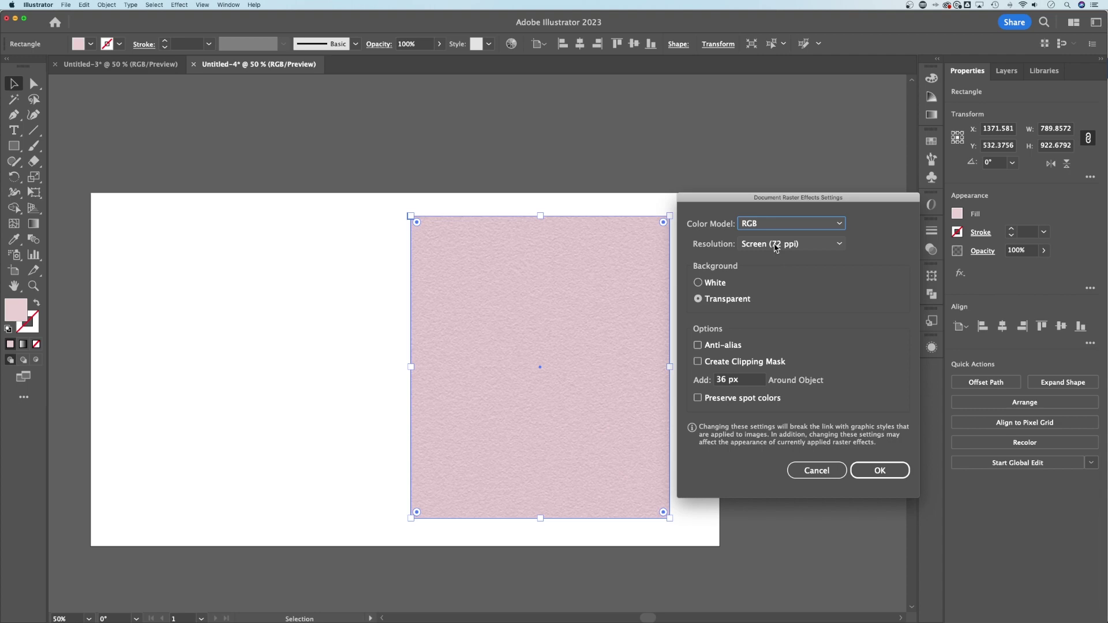
pyautogui.click(776, 244)
pyautogui.click(779, 285)
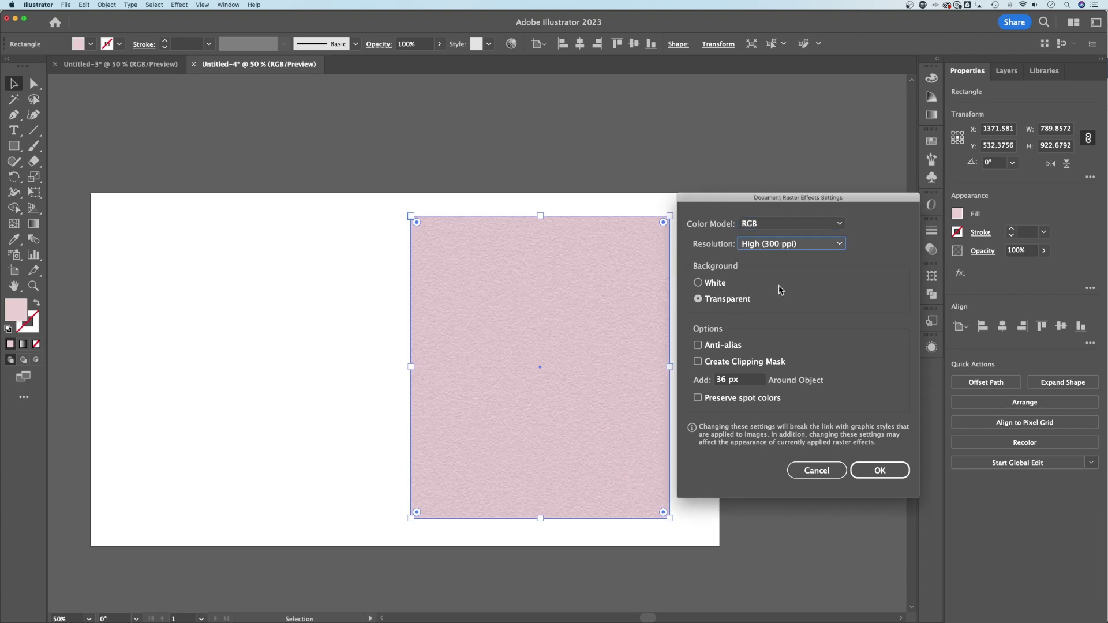
pyautogui.click(880, 470)
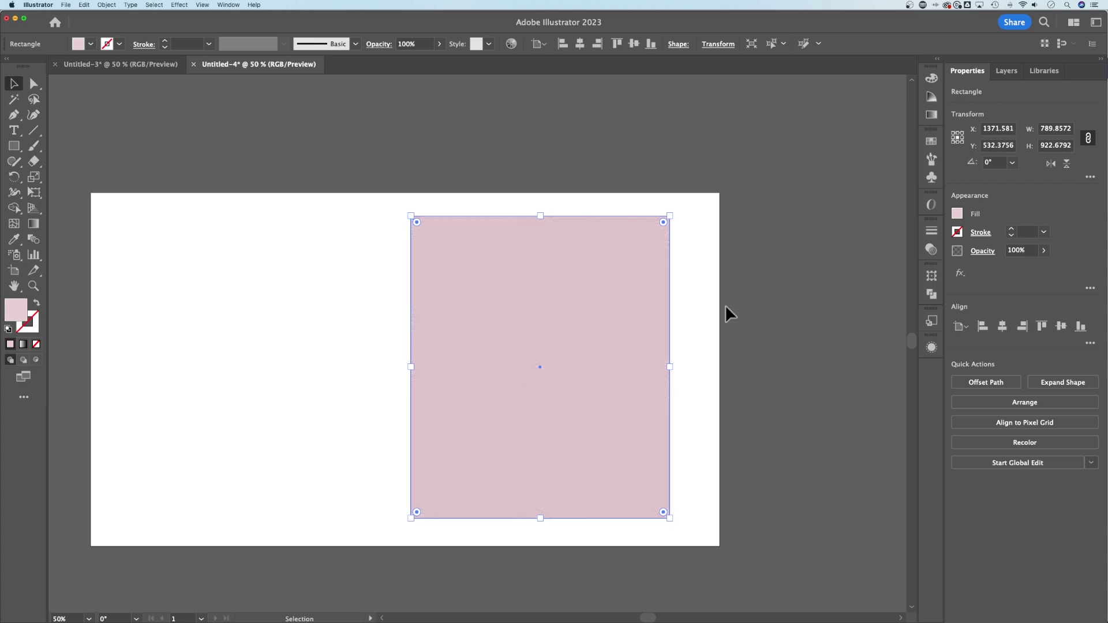
# Zoom to about 150% and pan across the pink rectangle to inspect its grain texture
pyautogui.press('a')
pyautogui.press('super+1')
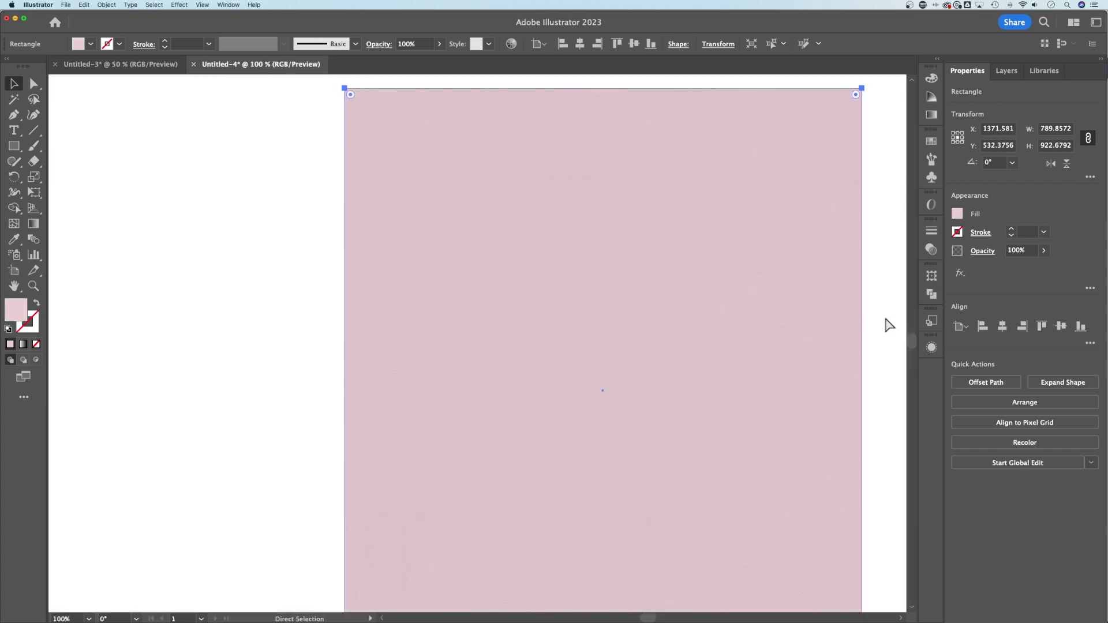
pyautogui.press('super+equal')
pyautogui.press('v')
pyautogui.moveTo(740, 247); pyautogui.dragTo(636, 373)
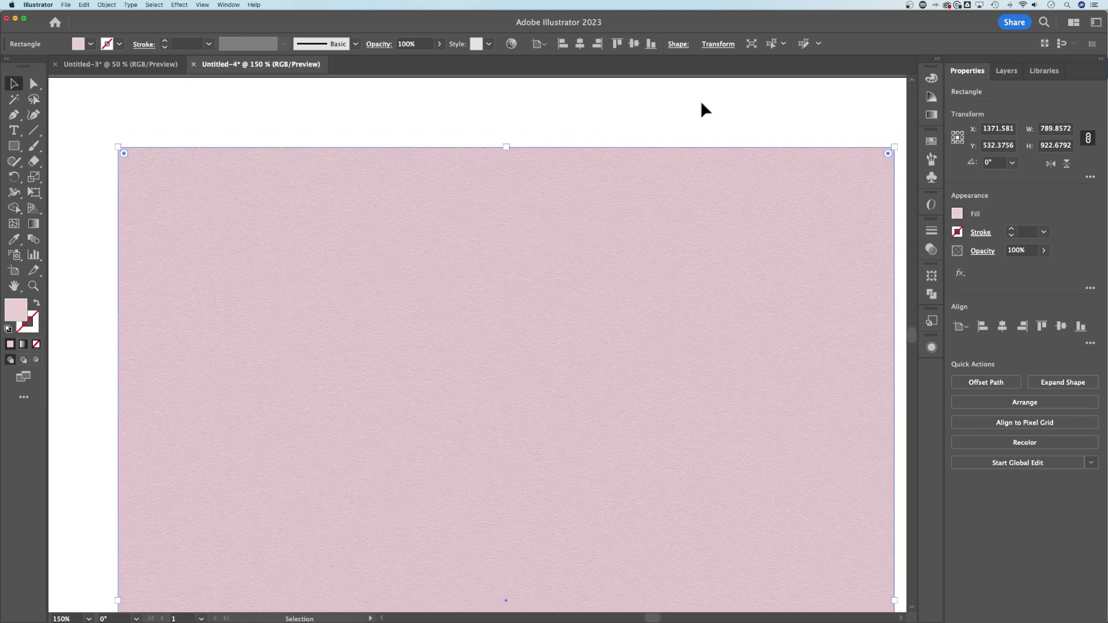
pyautogui.click(691, 124)
pyautogui.click(629, 225)
pyautogui.moveTo(611, 339); pyautogui.dragTo(600, 201)
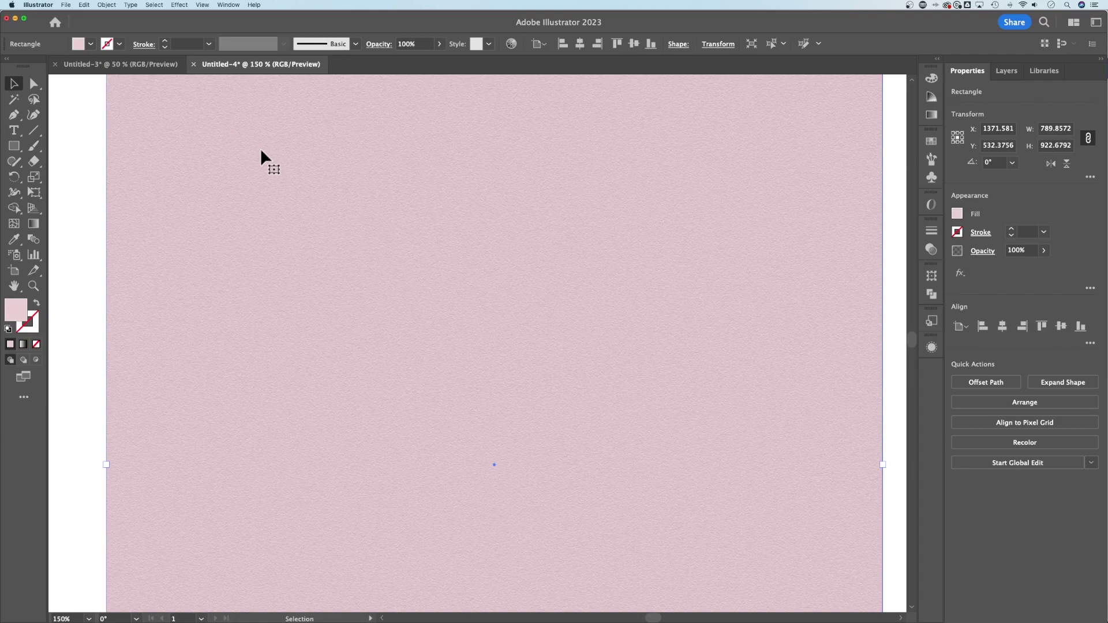
# Change the rectangle's fill from pink to warm off-white #f2f0e7, then deselect it
pyautogui.doubleClick(27, 306)
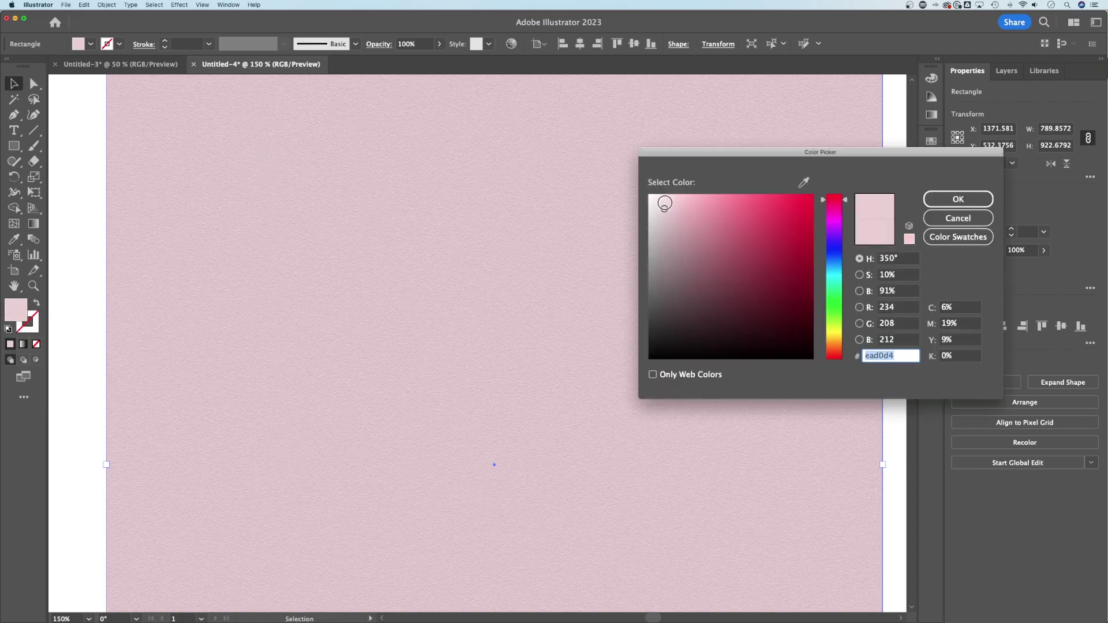
pyautogui.write('f2e7e9')
pyautogui.click(834, 339)
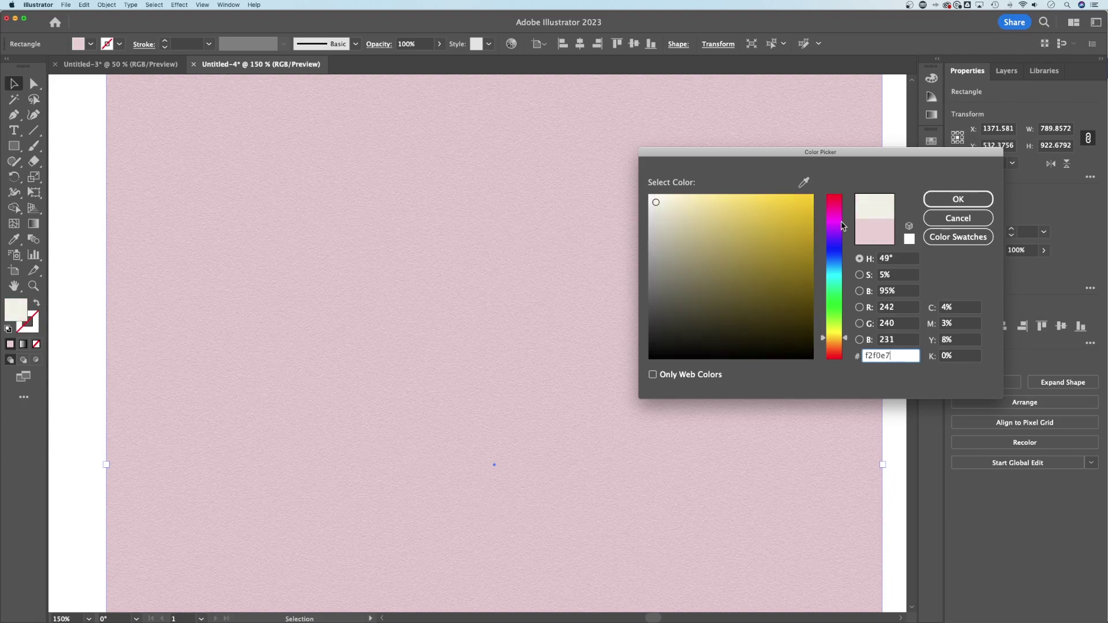
pyautogui.click(838, 341)
pyautogui.moveTo(839, 341); pyautogui.dragTo(839, 337)
pyautogui.click(959, 200)
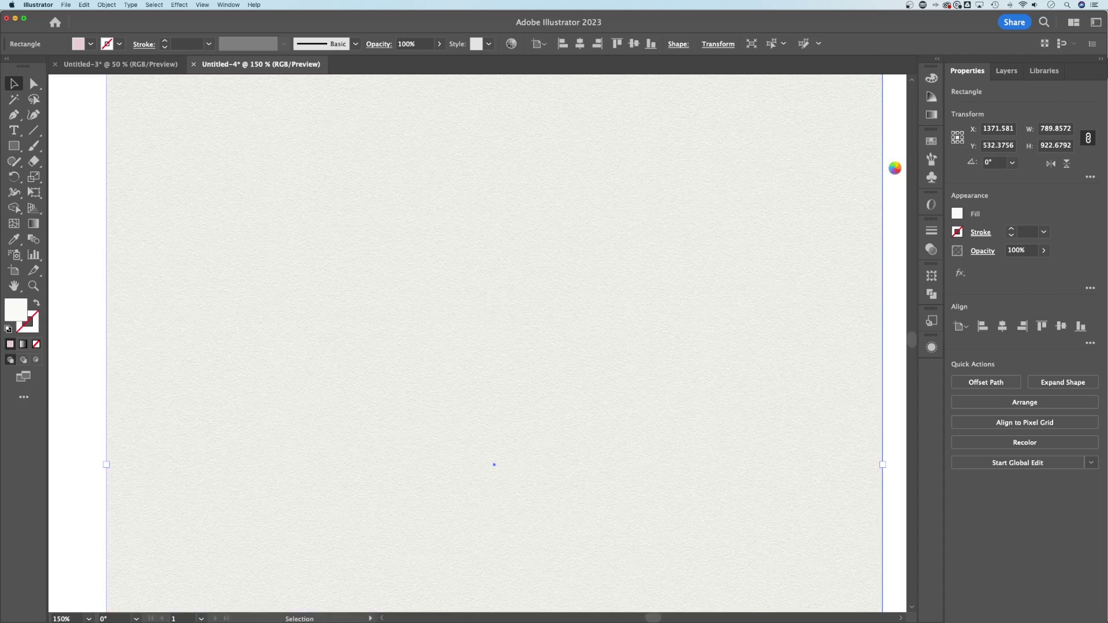
pyautogui.click(895, 169)
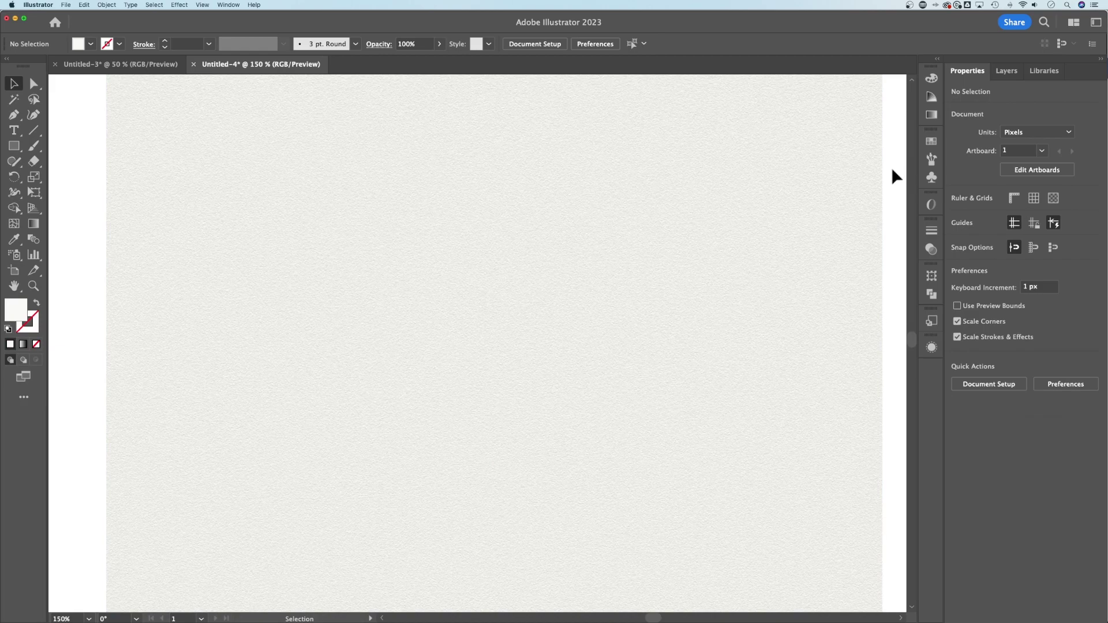
pyautogui.press('super+minus')
pyautogui.press('super+minus')
pyautogui.moveTo(732, 243); pyautogui.dragTo(794, 193)
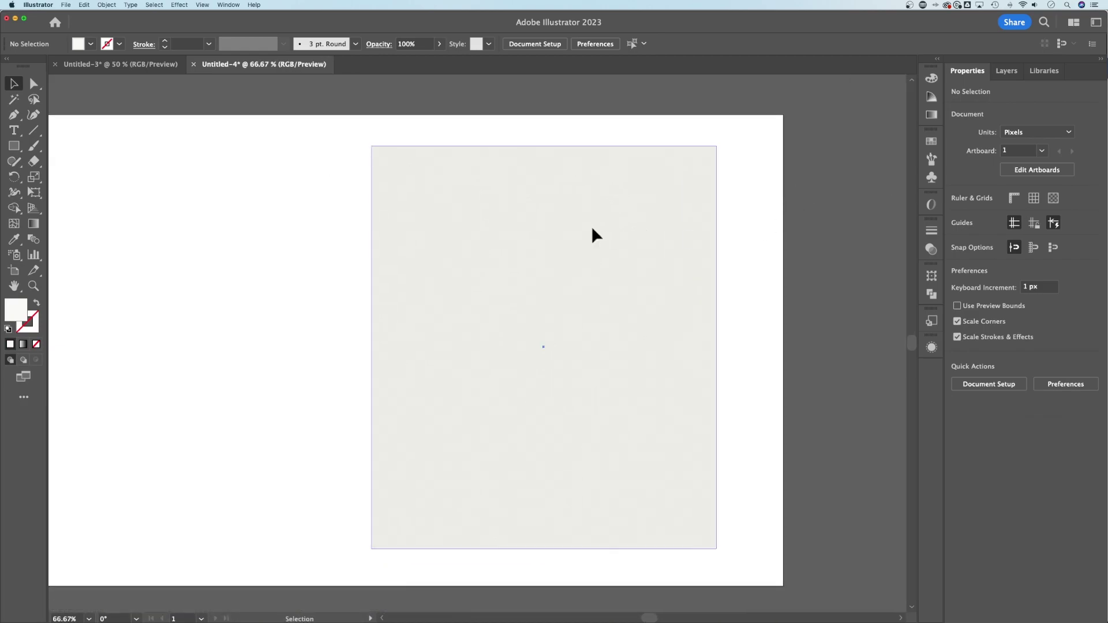
pyautogui.click(600, 242)
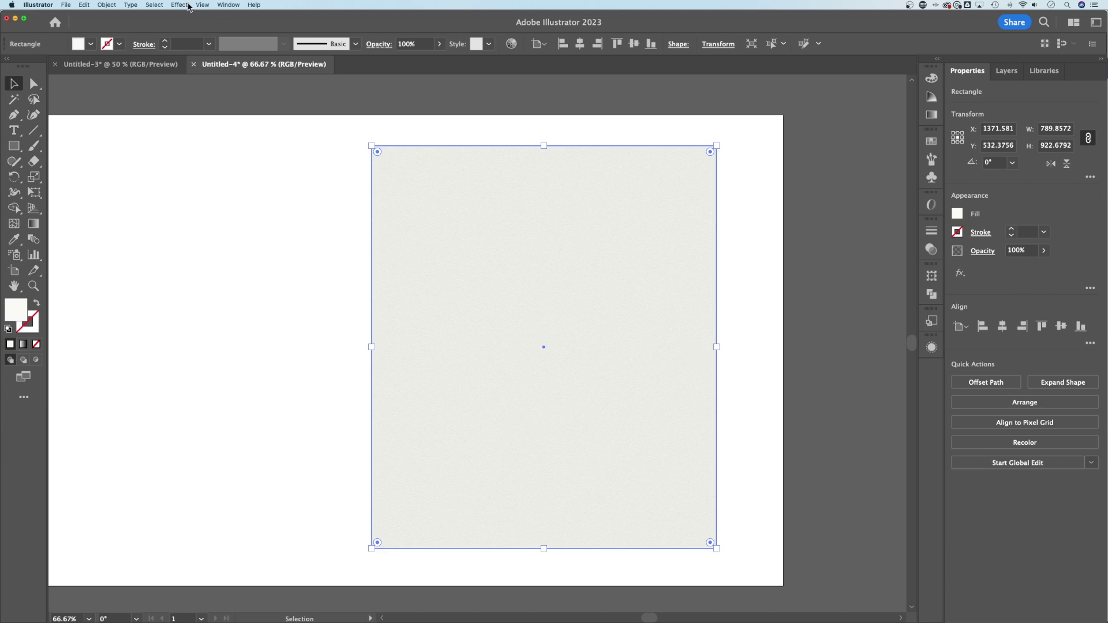
pyautogui.click(170, 5)
pyautogui.click(190, 37)
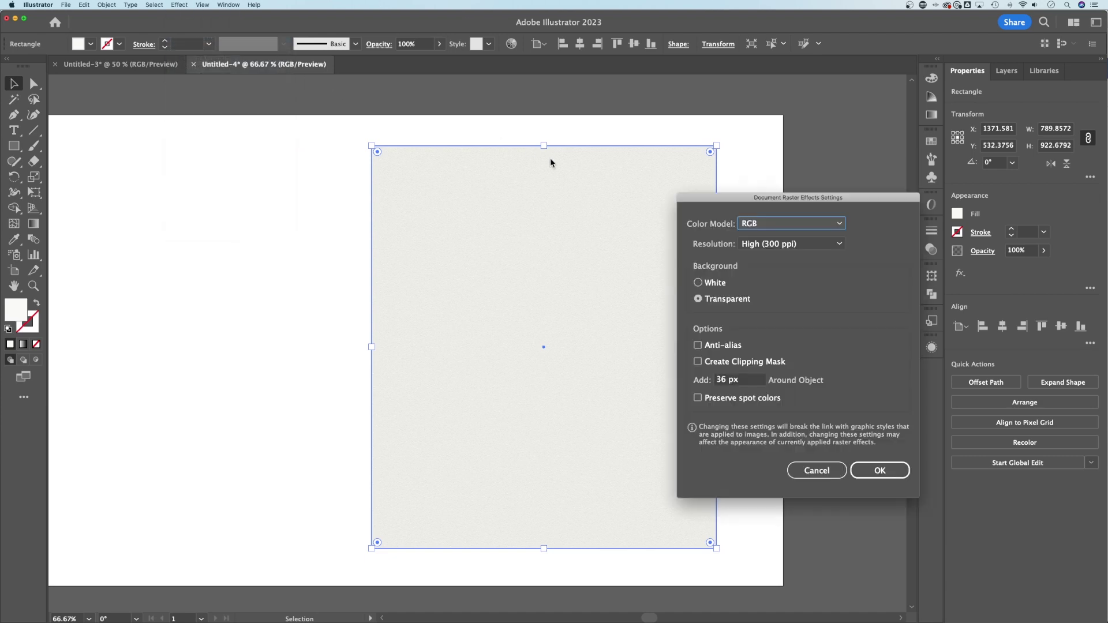
pyautogui.click(761, 243)
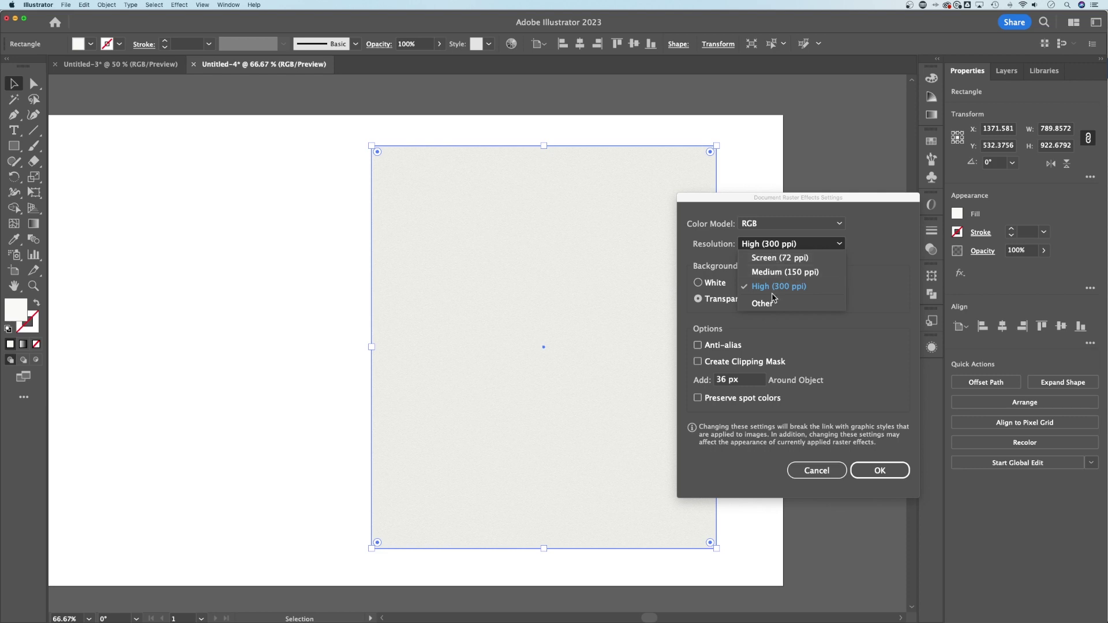
pyautogui.click(796, 287)
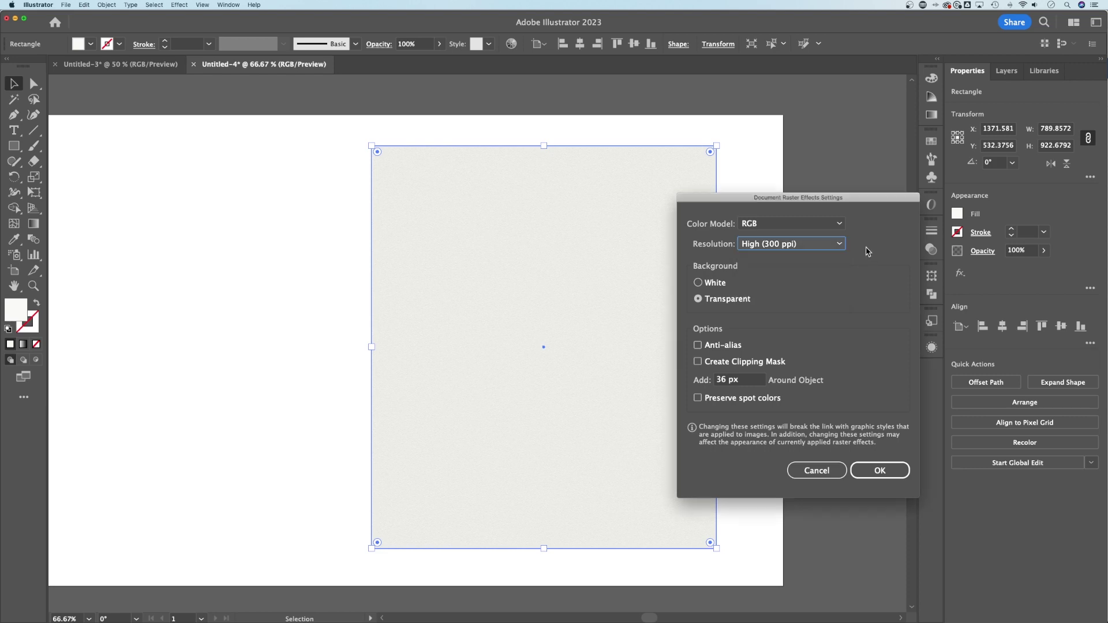
pyautogui.click(819, 472)
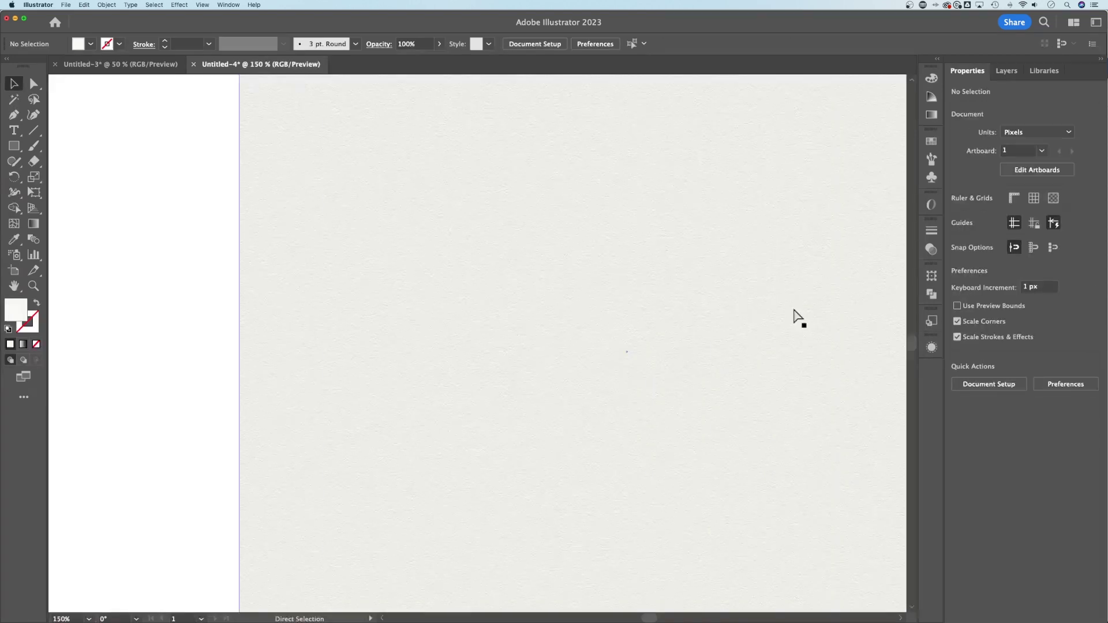
pyautogui.press('super+equal')
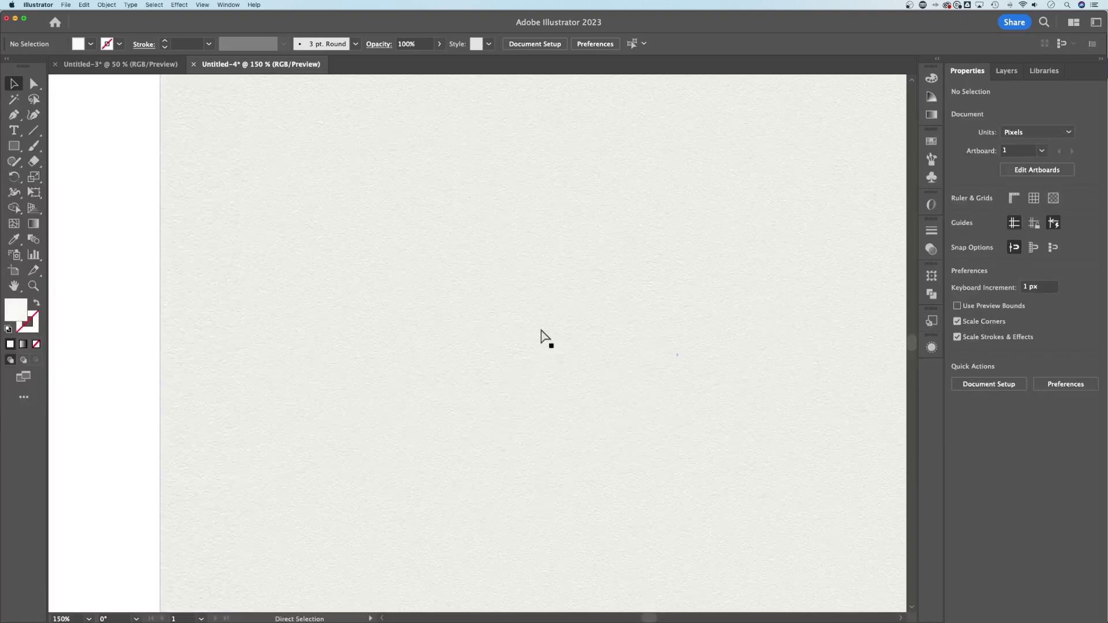
pyautogui.click(354, 298)
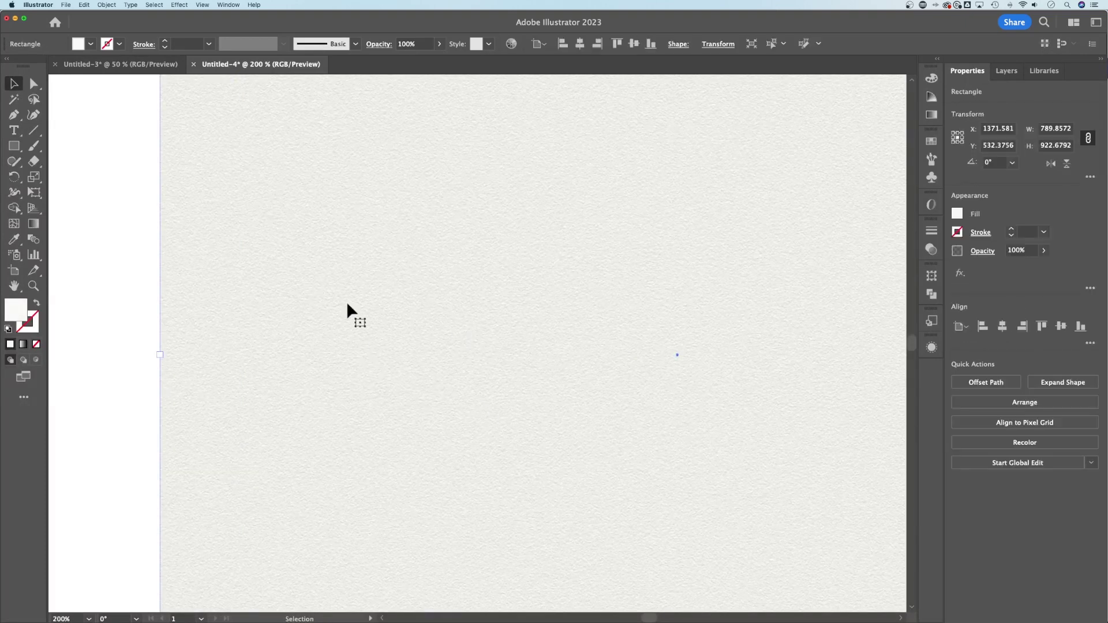
pyautogui.click(116, 295)
pyautogui.press('super+minus')
pyautogui.press('super+minus')
pyautogui.press('super+minus')
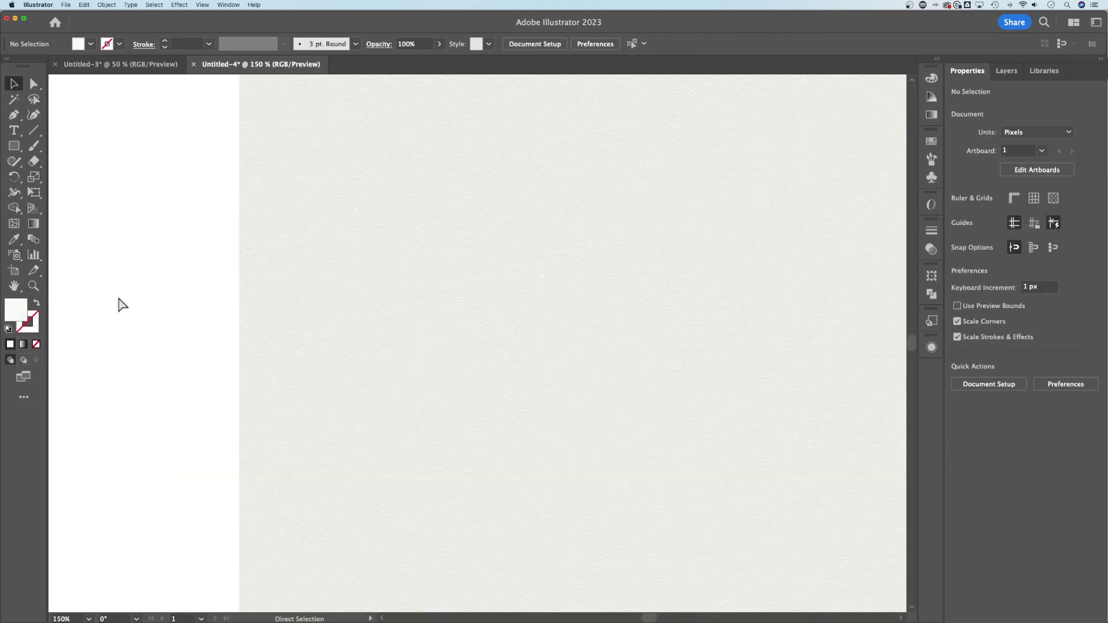
pyautogui.press('super+equal')
pyautogui.press('super+equal')
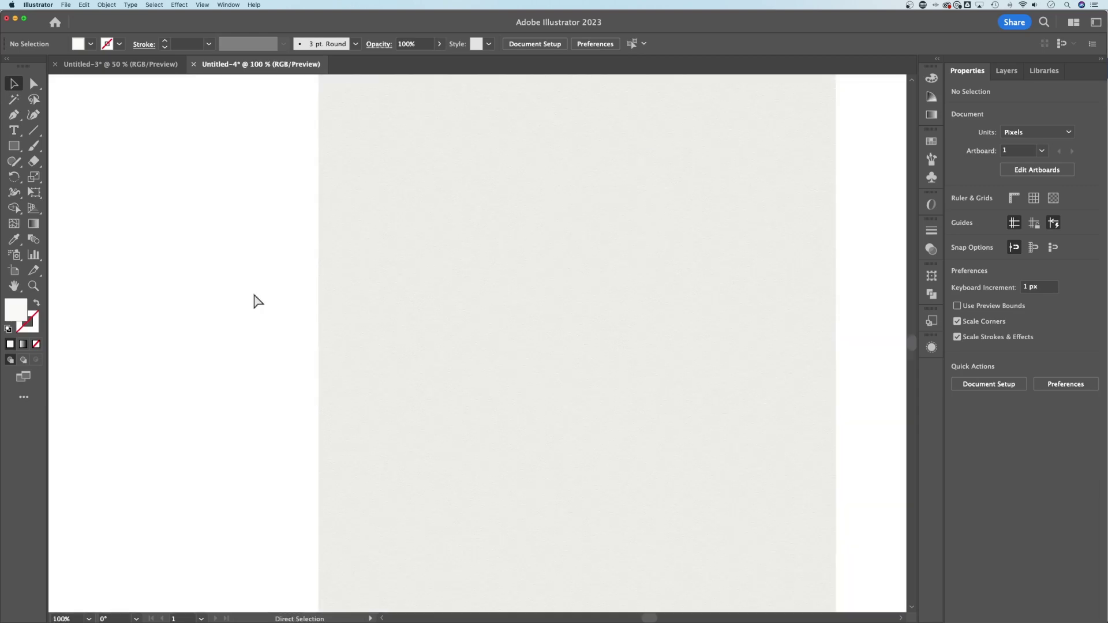
pyautogui.hscroll(-3, 240, 292)
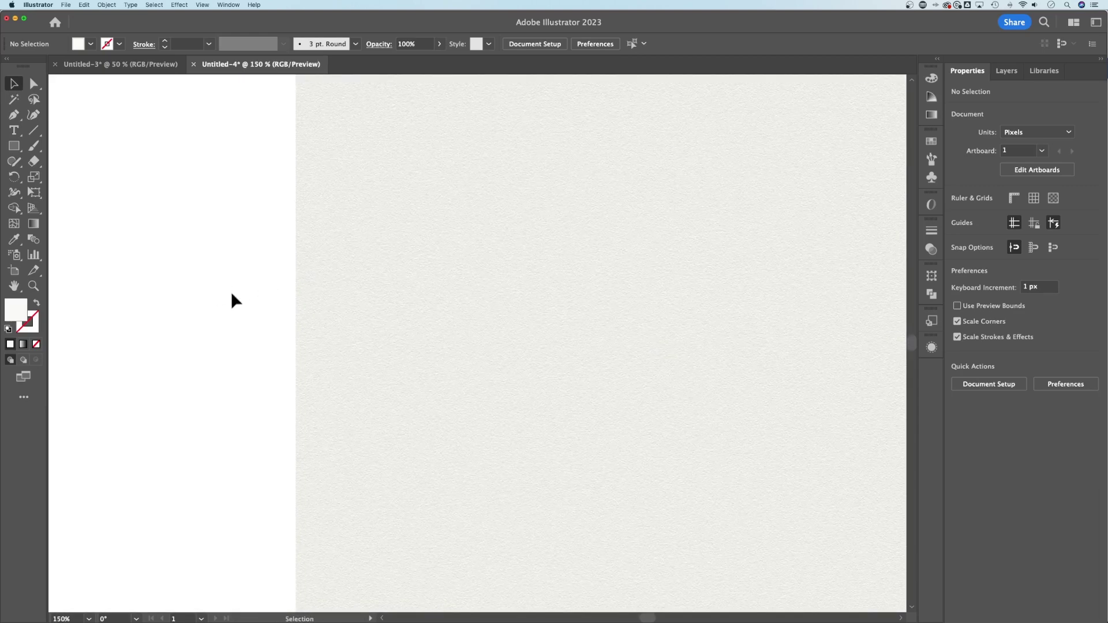